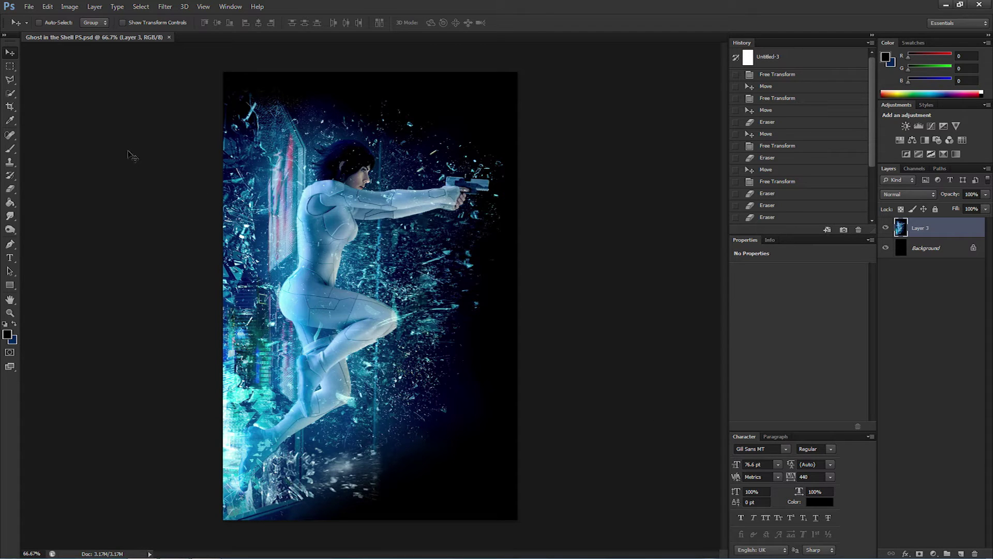
Step: Open the Distortion 53 image from the Distortion maps folder of The Glitcher (FILM MASTERS)
click(31, 8)
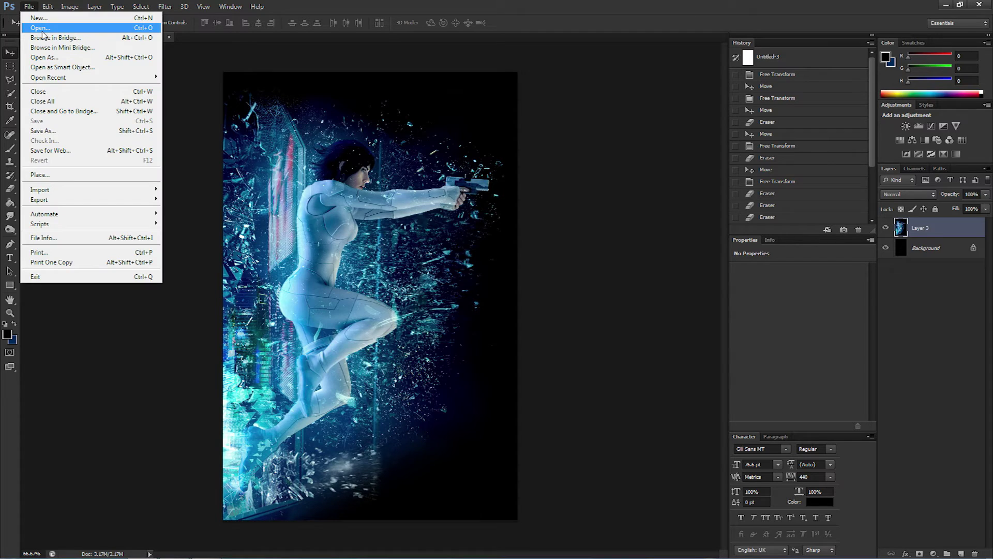
click(42, 30)
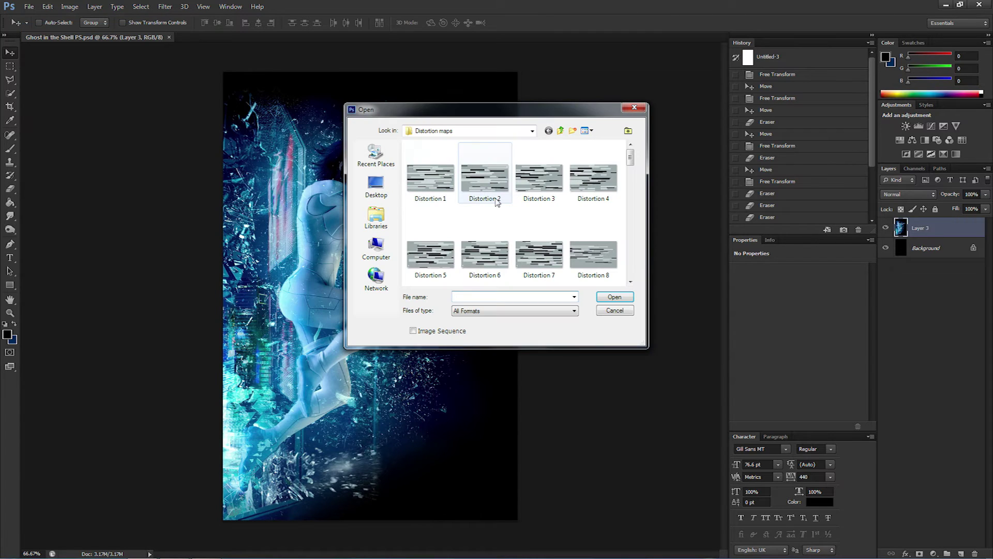
click(561, 130)
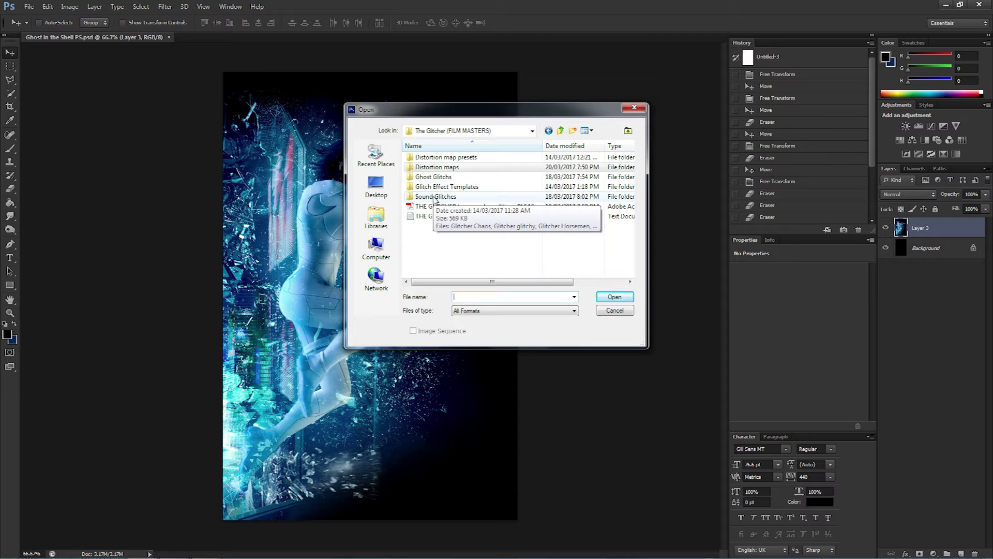
double_click(427, 167)
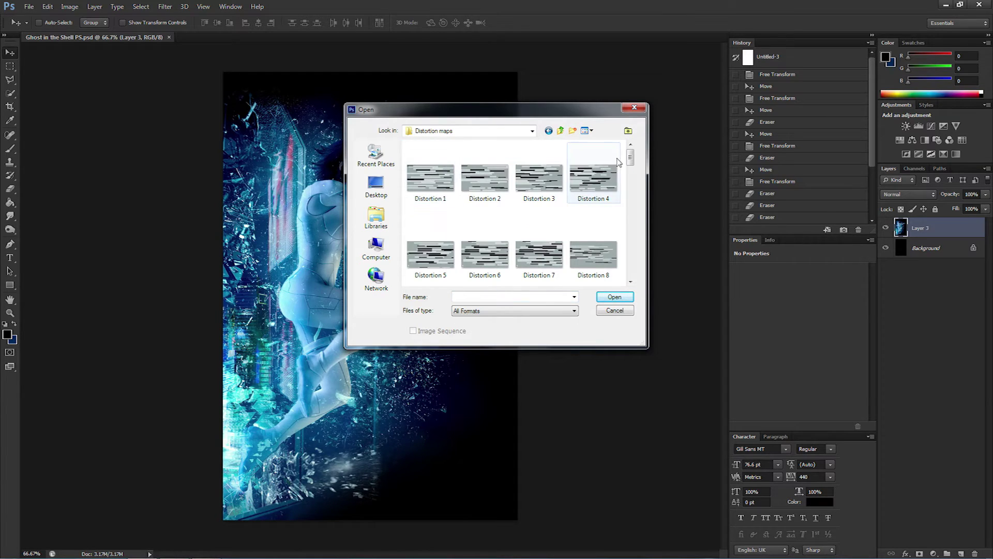
drag(630, 158, 640, 245)
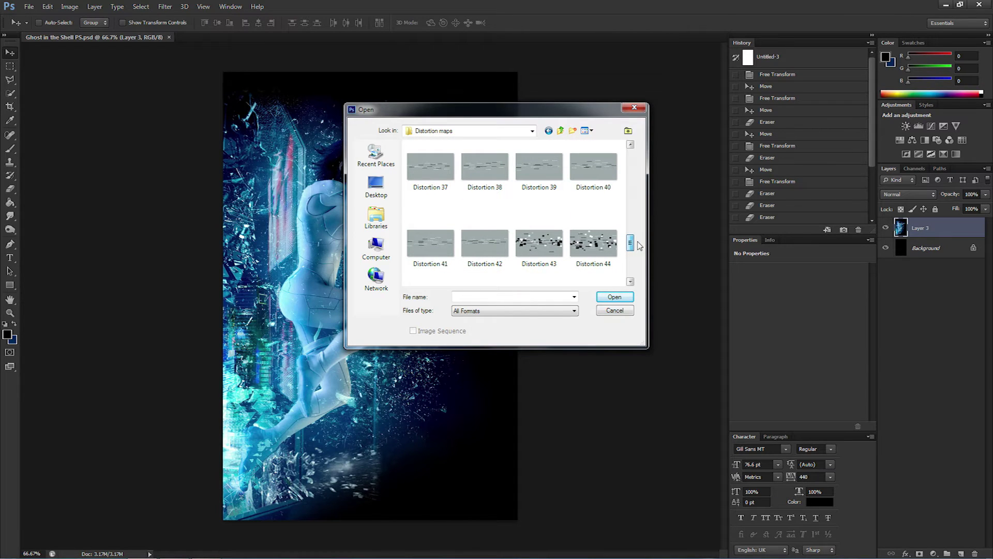
drag(640, 245, 643, 271)
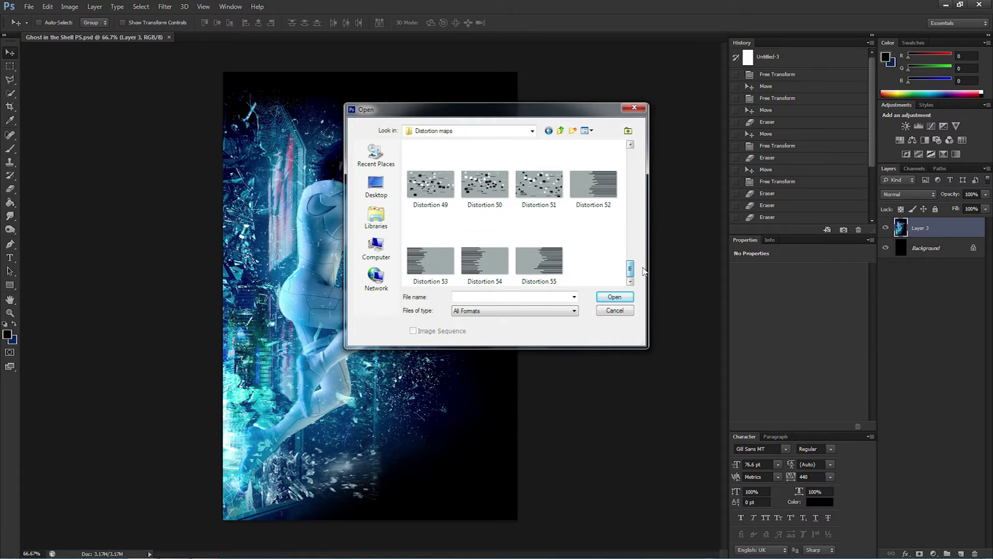
click(441, 266)
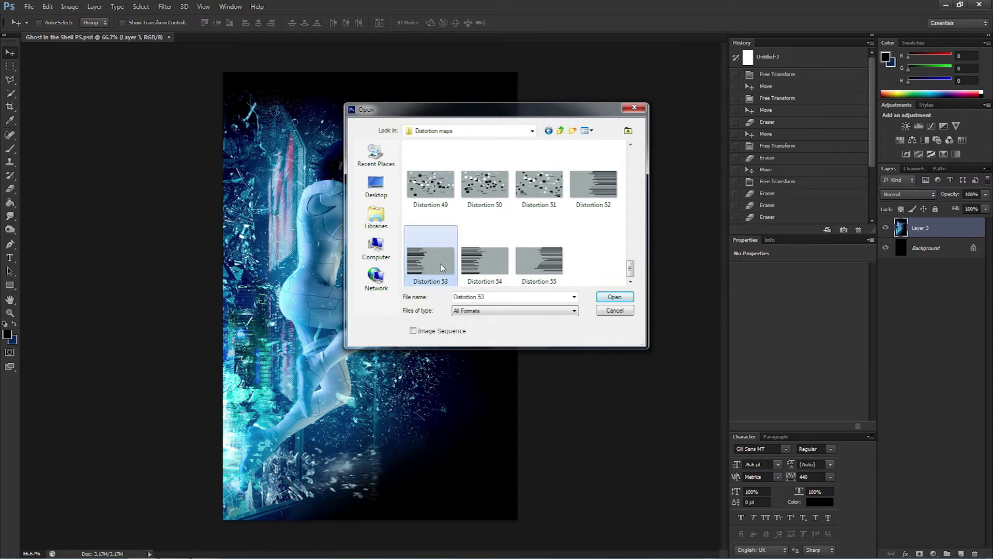
click(615, 296)
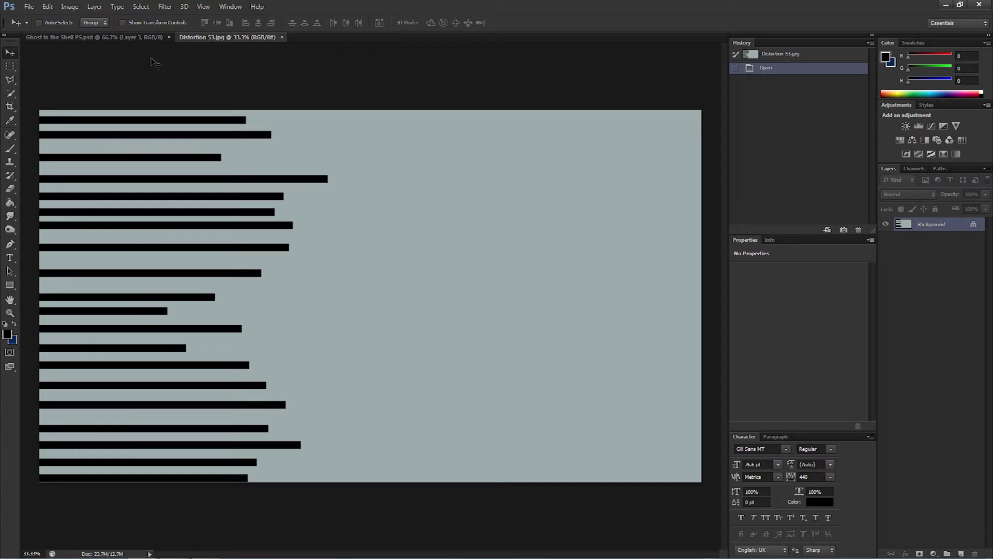
Step: Save the distortion map in Photoshop format as Distortion 53.psd in the Distortion maps folder, and close it
click(29, 7)
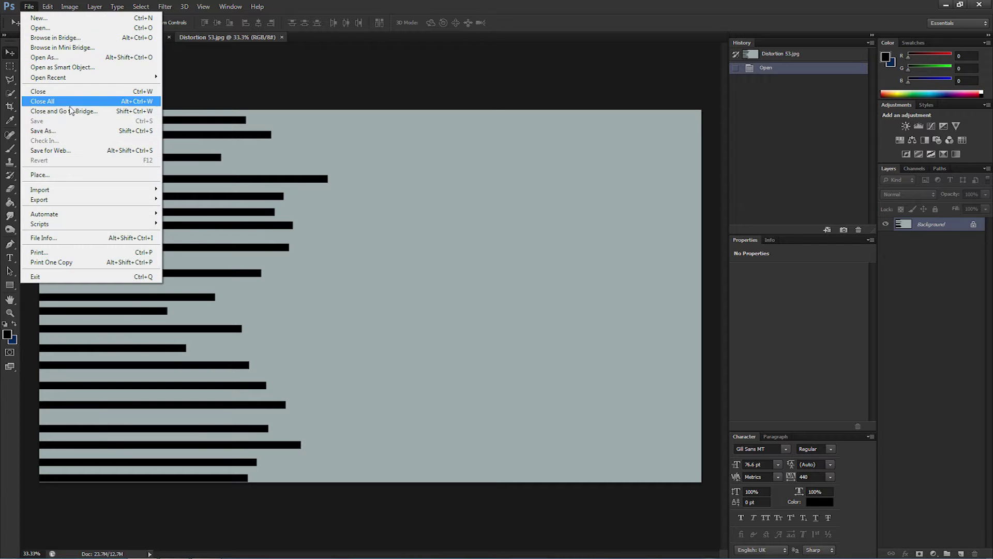
click(62, 132)
click(476, 309)
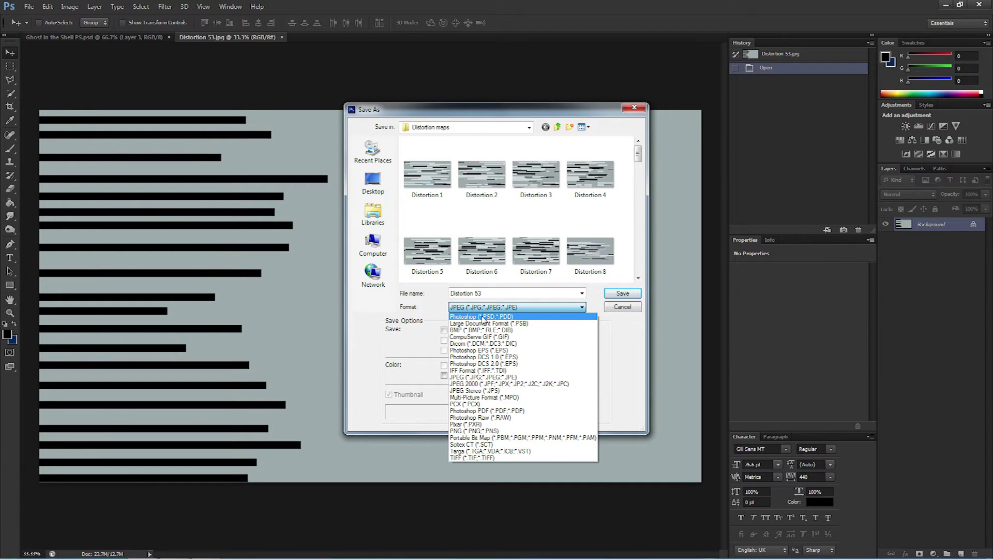
click(464, 317)
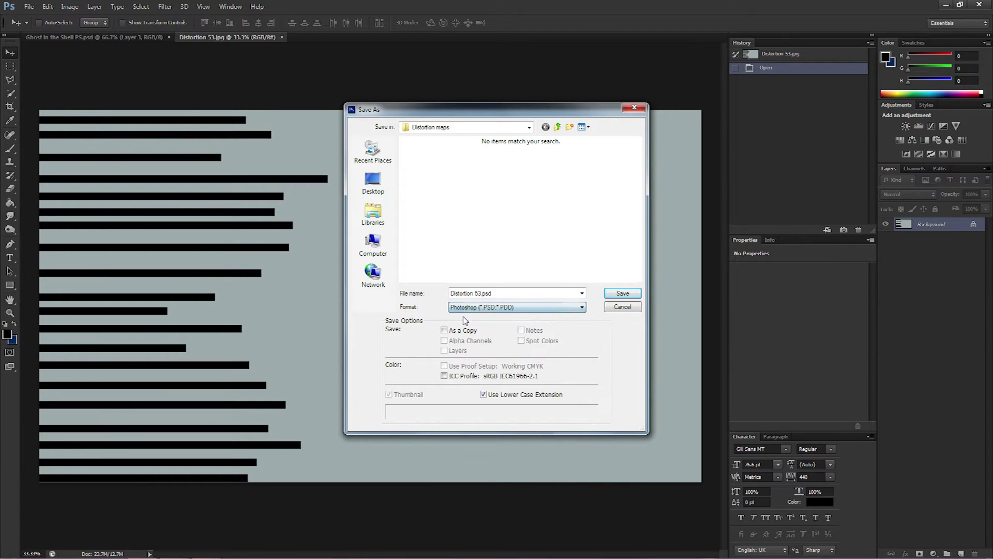
click(615, 294)
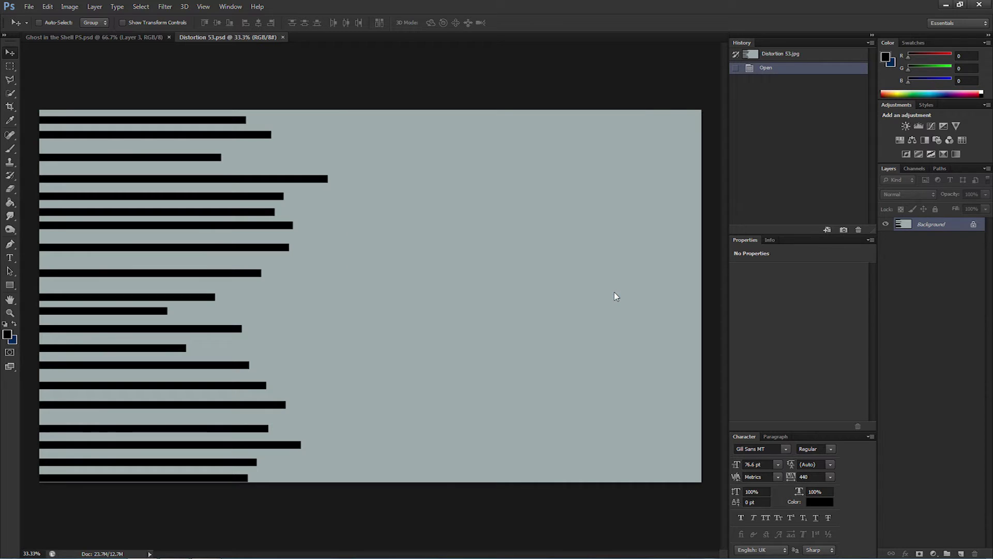
click(283, 37)
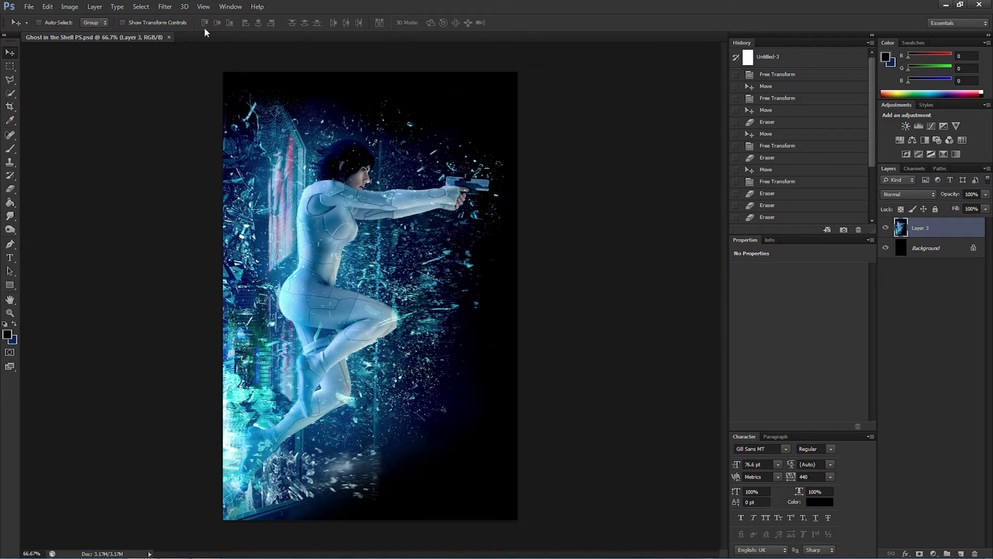
Step: Apply the Displace filter to Layer 3 at scale 10 both ways, with Stretch To Fit, Repeat Edge Pixels and the Distortion 53 map
click(166, 7)
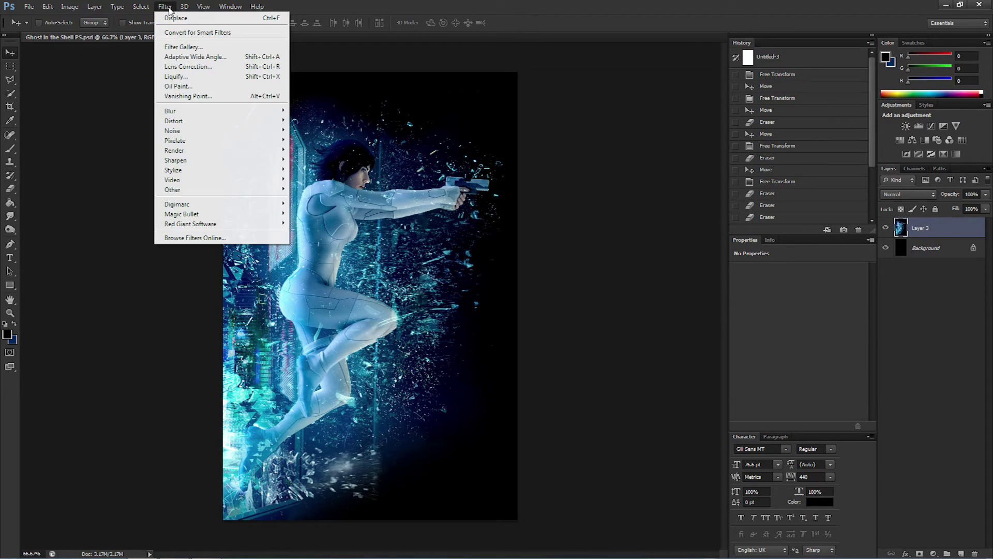
mouse_move(218, 120)
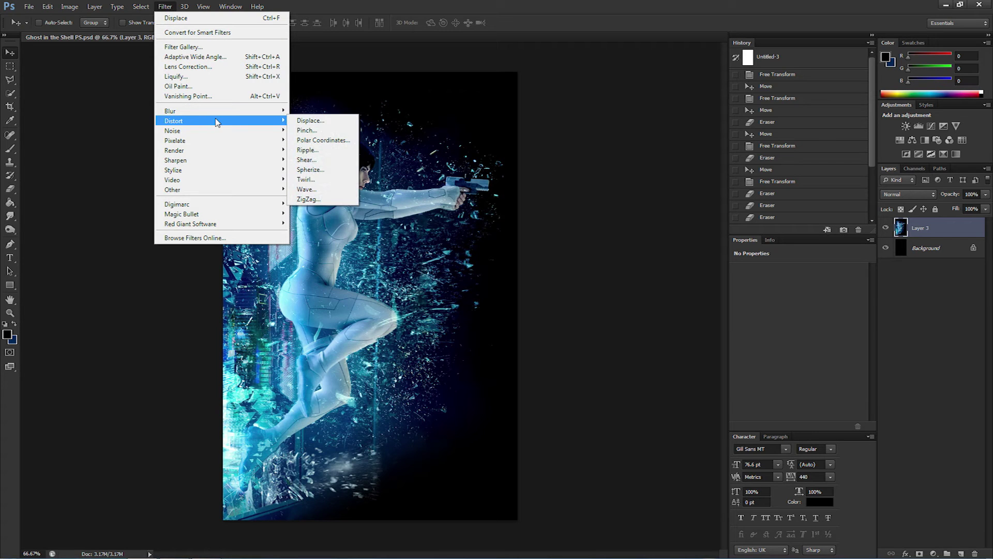
click(319, 121)
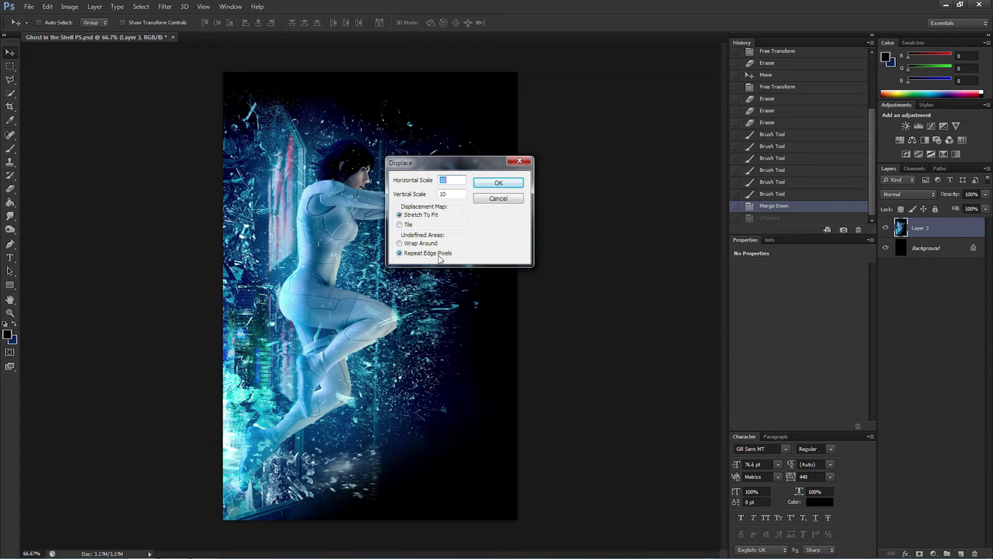
click(400, 244)
click(400, 253)
click(492, 184)
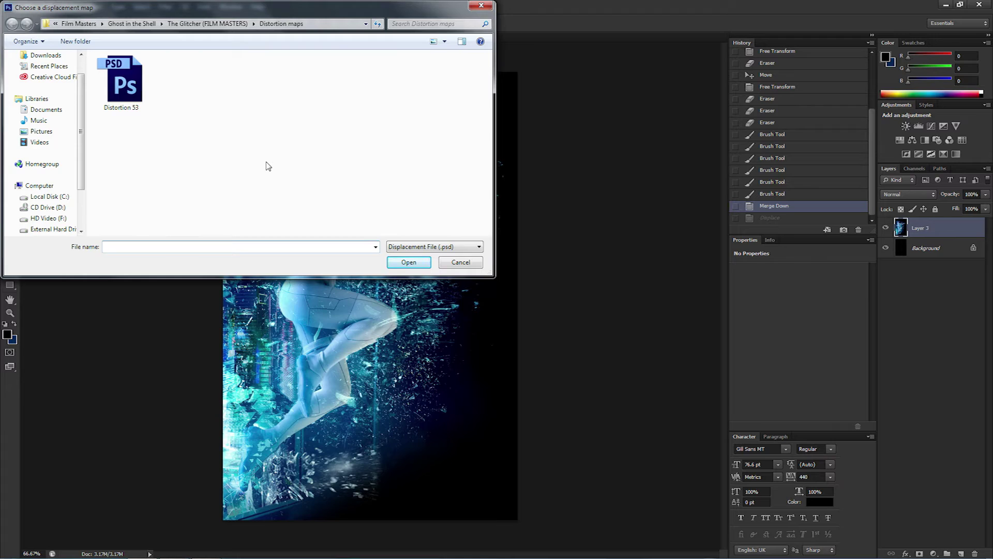
click(128, 91)
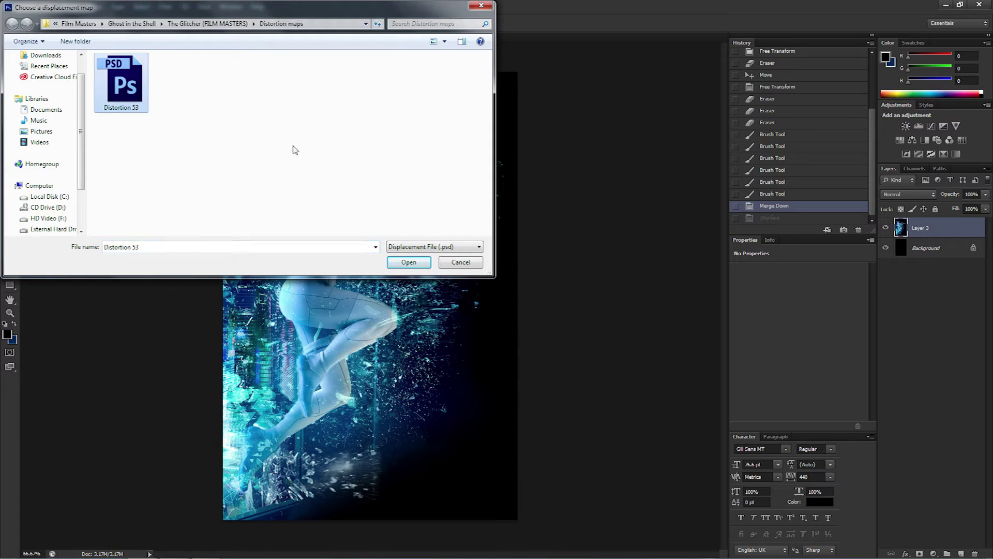
click(409, 262)
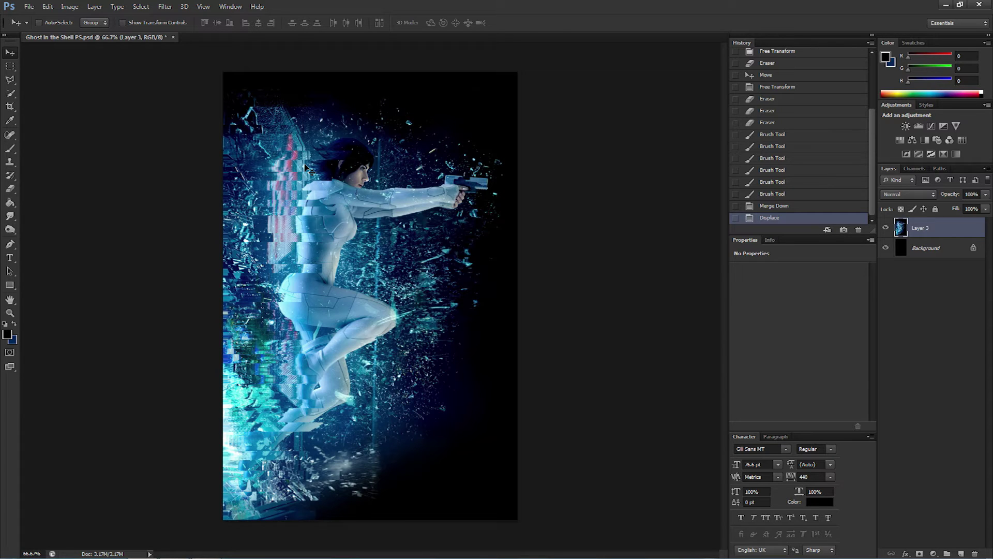
Step: Browse the Glitch Effect Templates folder and open the Ghost Glitch 6 image
click(28, 6)
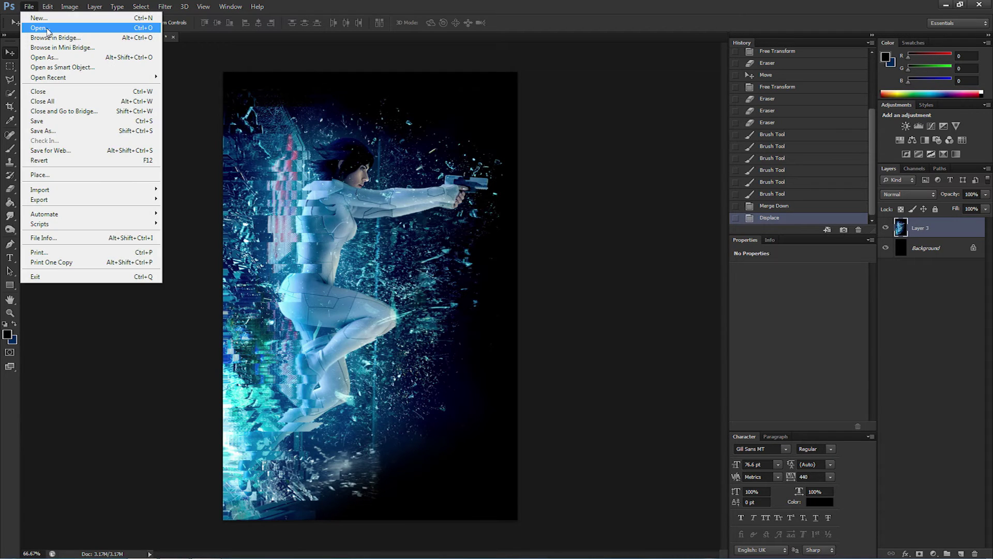
click(47, 31)
click(561, 130)
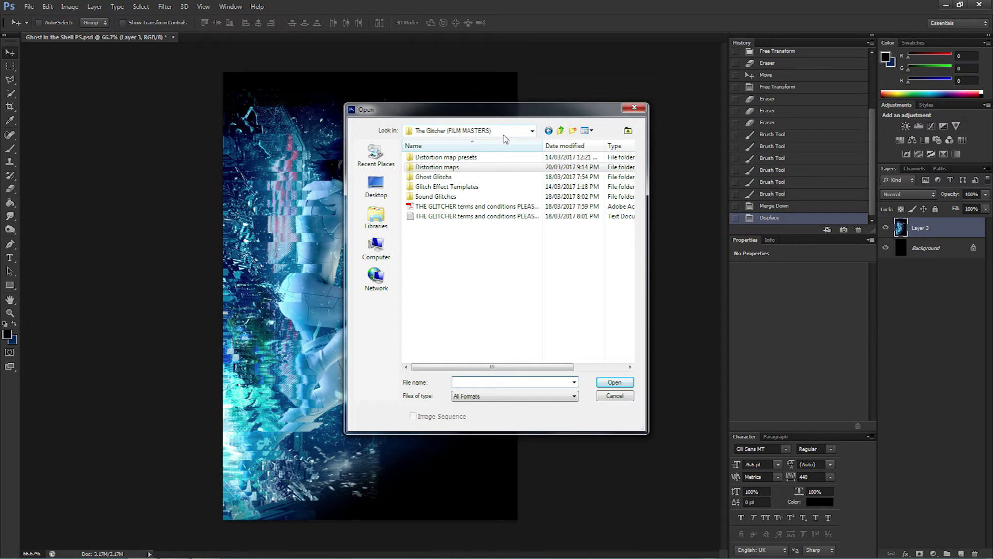
click(441, 191)
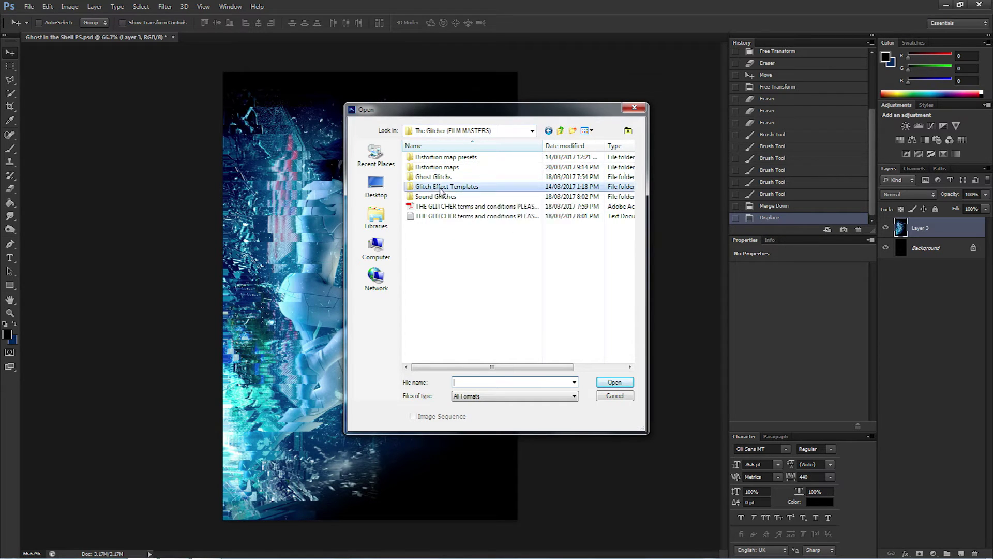
click(610, 384)
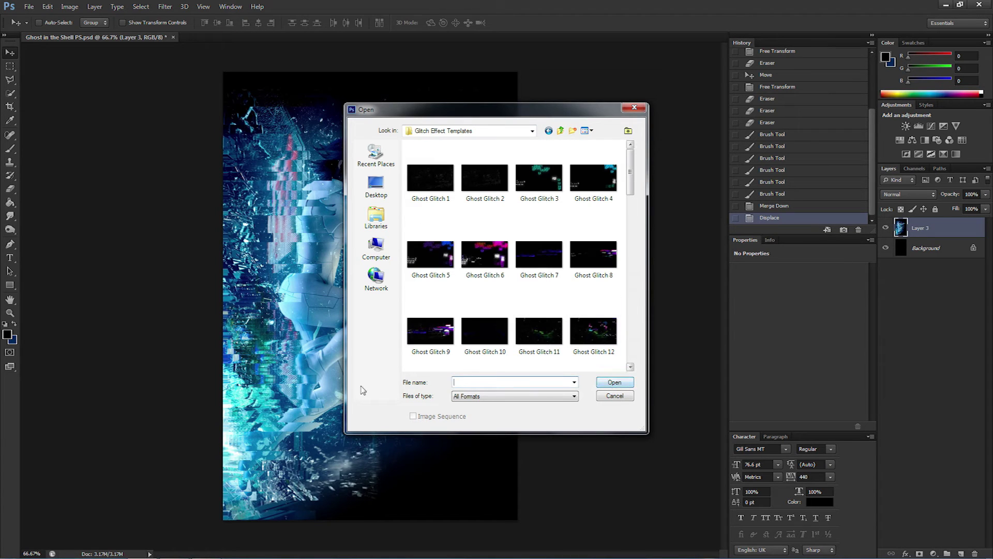
drag(345, 388, 146, 408)
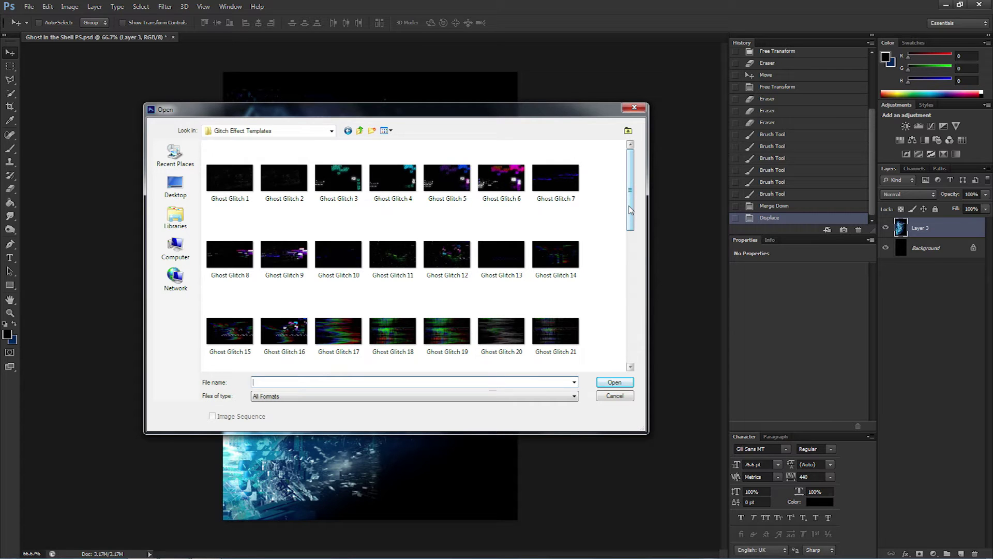
drag(630, 211, 646, 349)
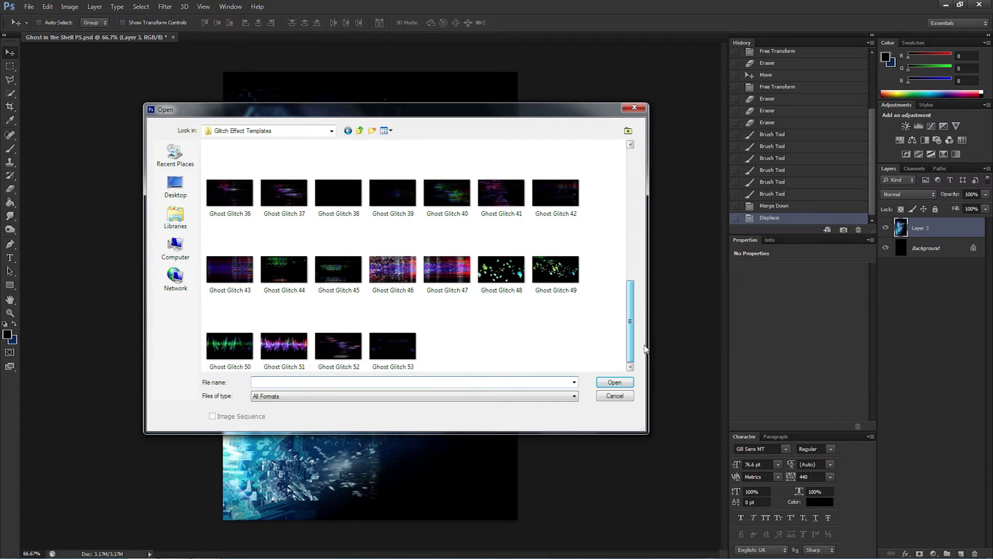
drag(645, 350, 640, 228)
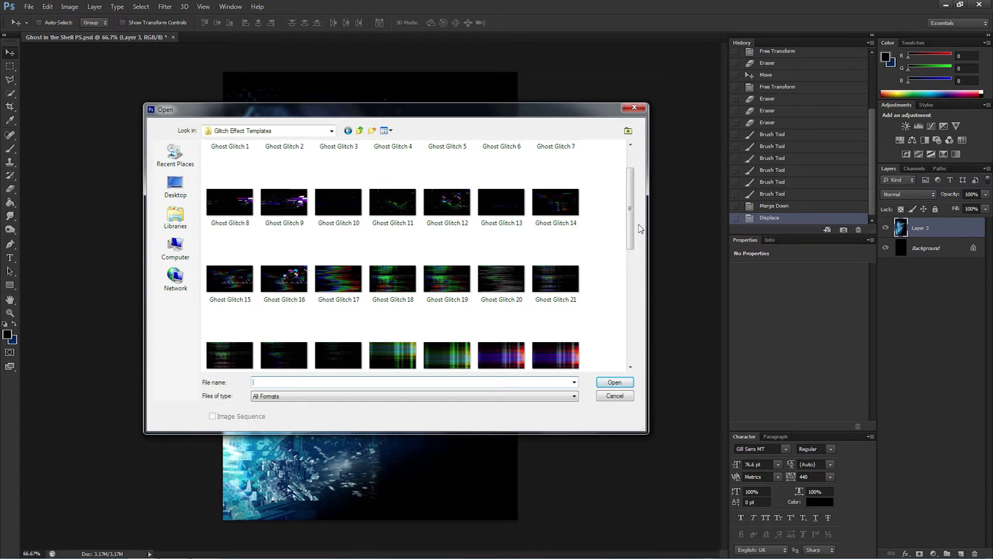
drag(632, 229, 633, 208)
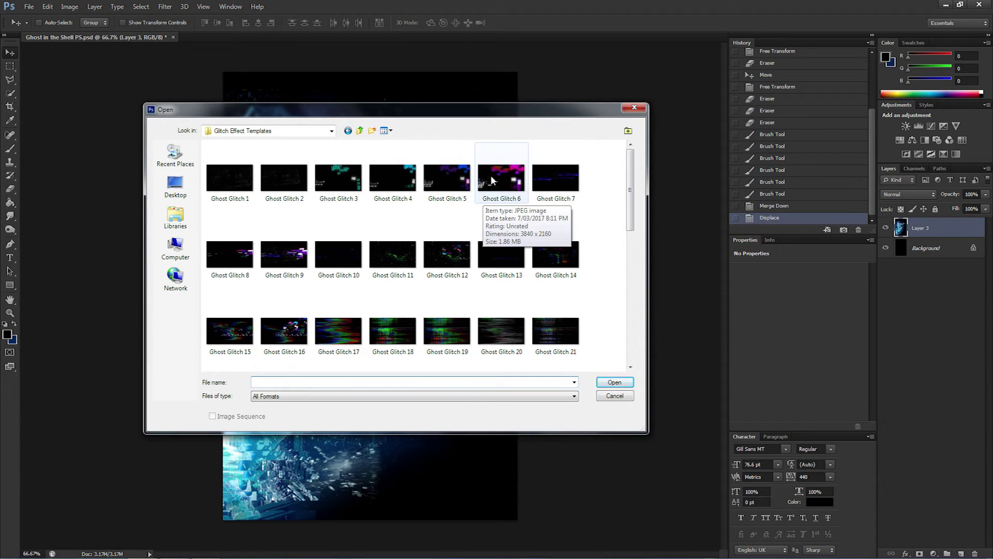
click(509, 196)
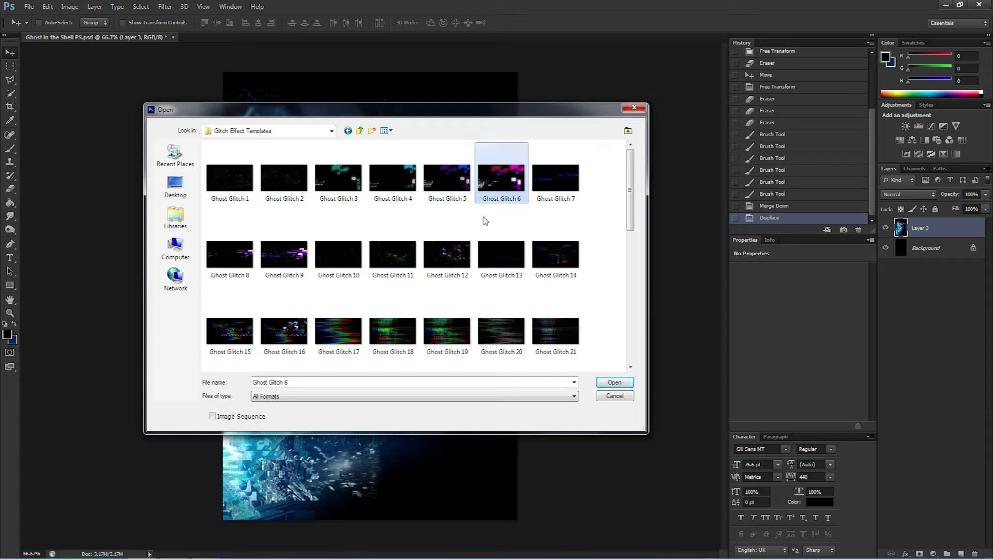
click(610, 383)
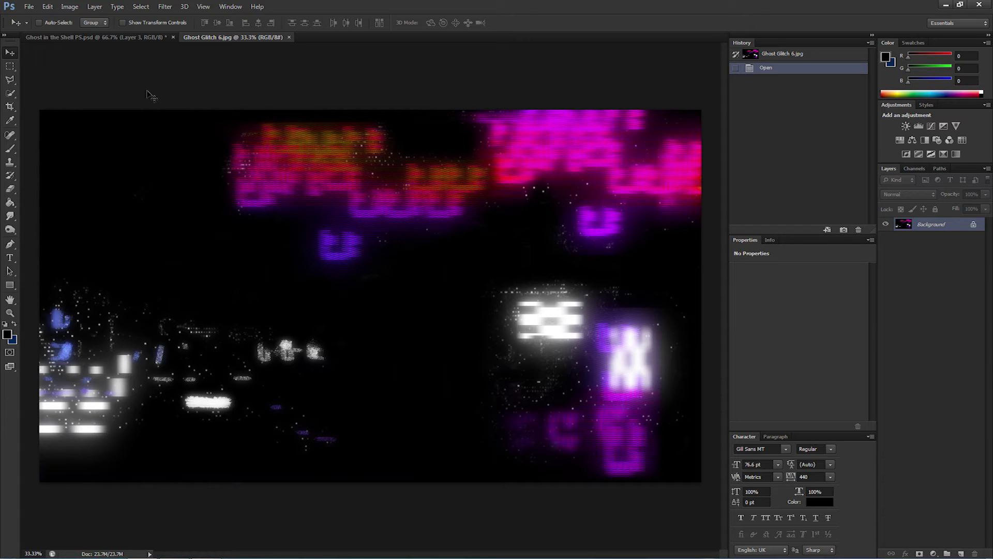
Step: Select the whole Ghost Glitch 6 image with the Rectangular Marquee, copy it and paste it into Ghost in the Shell PS.psd
key(m)
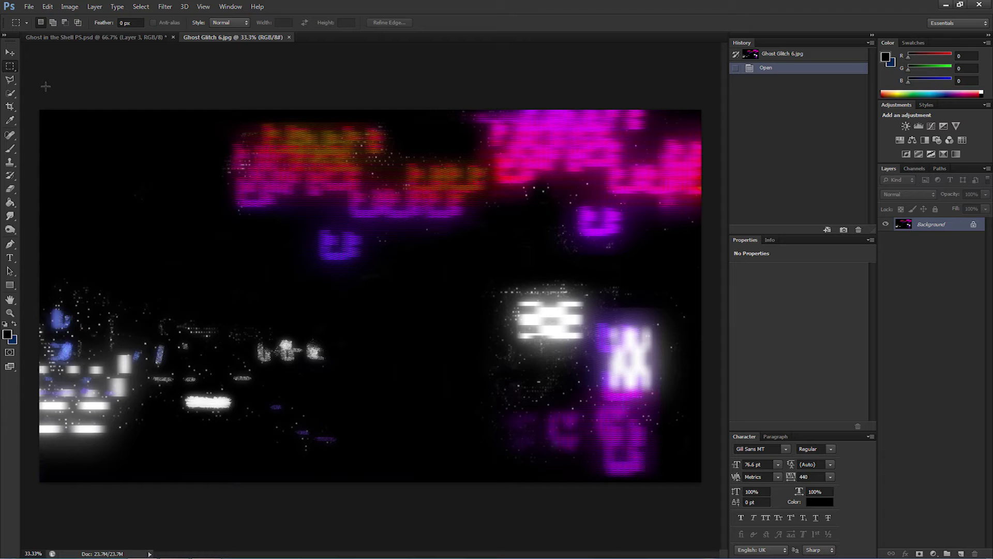
drag(29, 86, 722, 513)
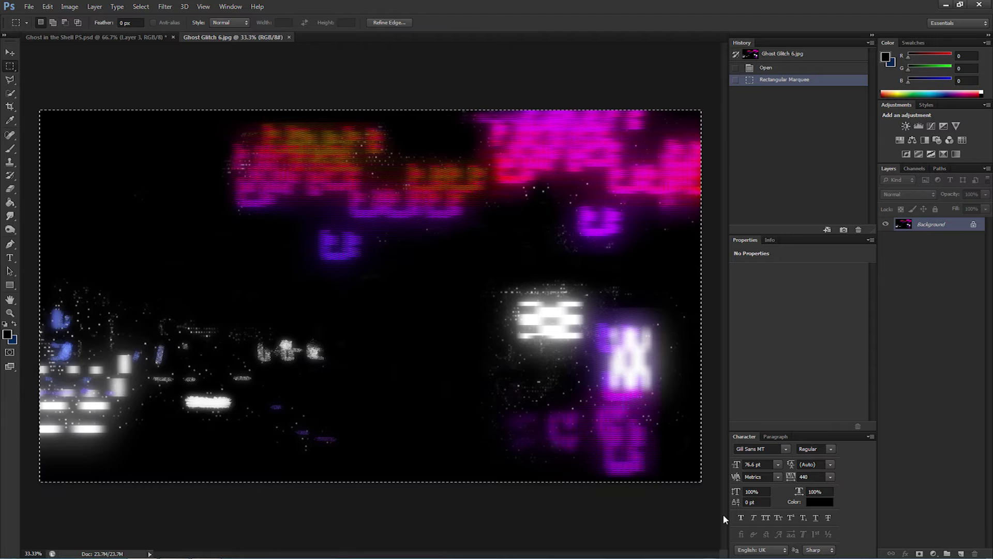
click(46, 7)
click(57, 76)
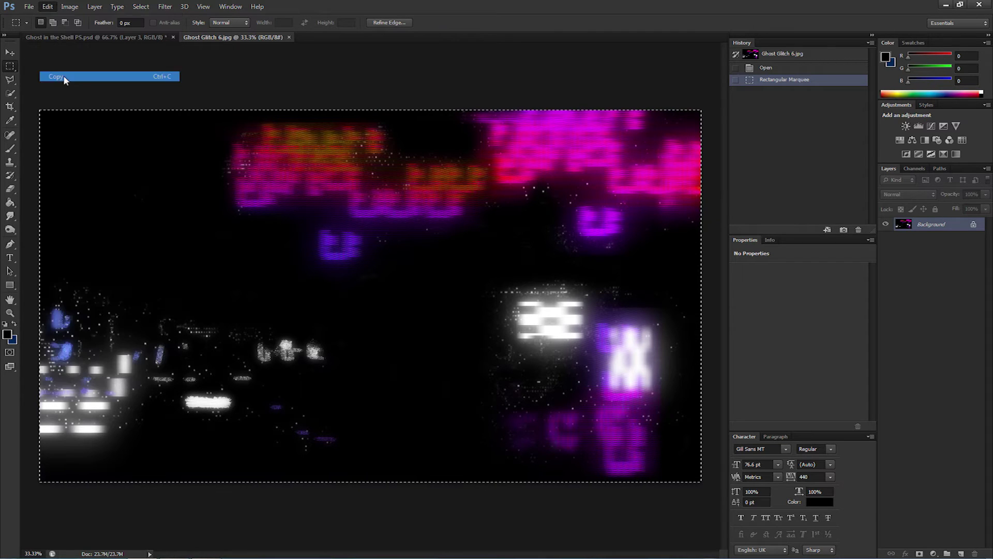
click(88, 38)
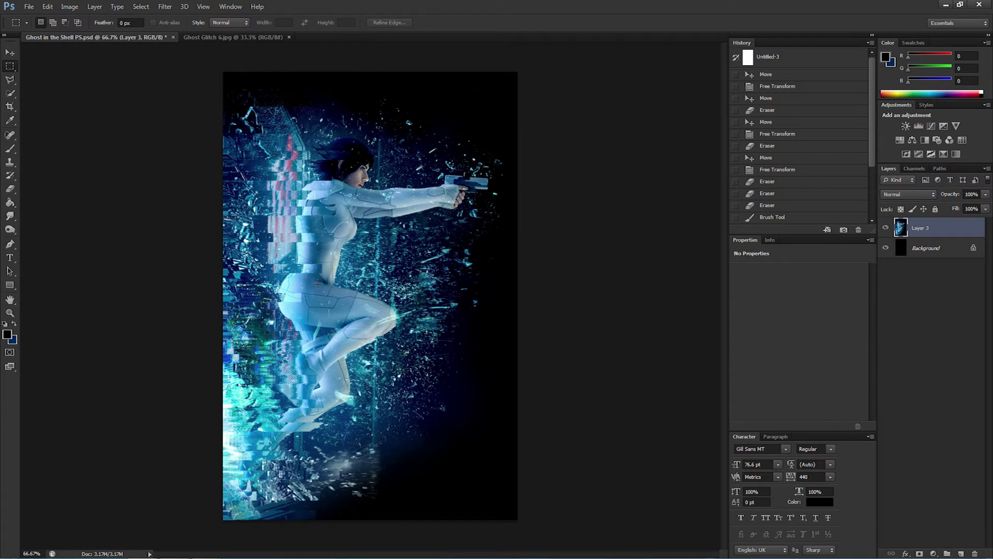
key(ctrl+v)
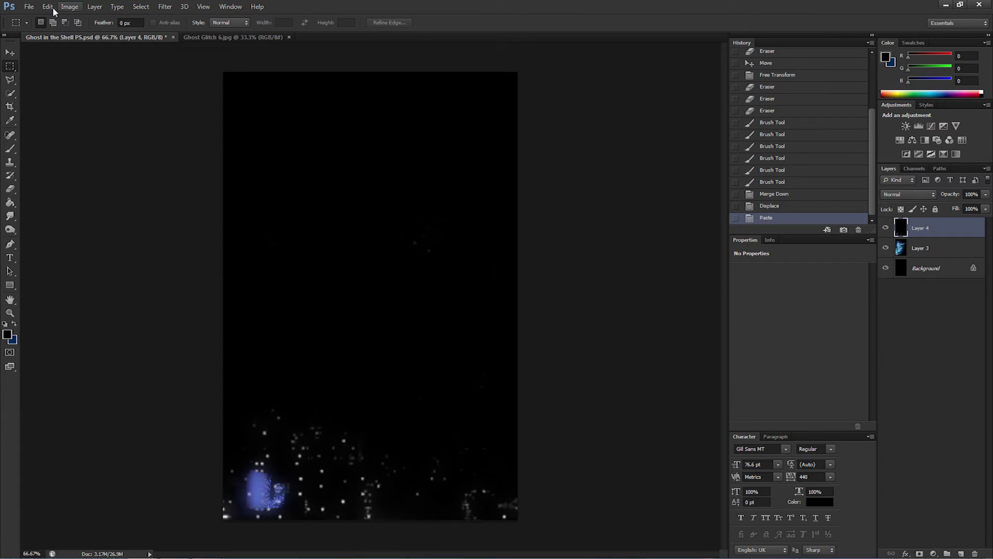
Step: Scale the pasted glitch on Layer 4 down to roughly half size and position it across the poster
click(47, 7)
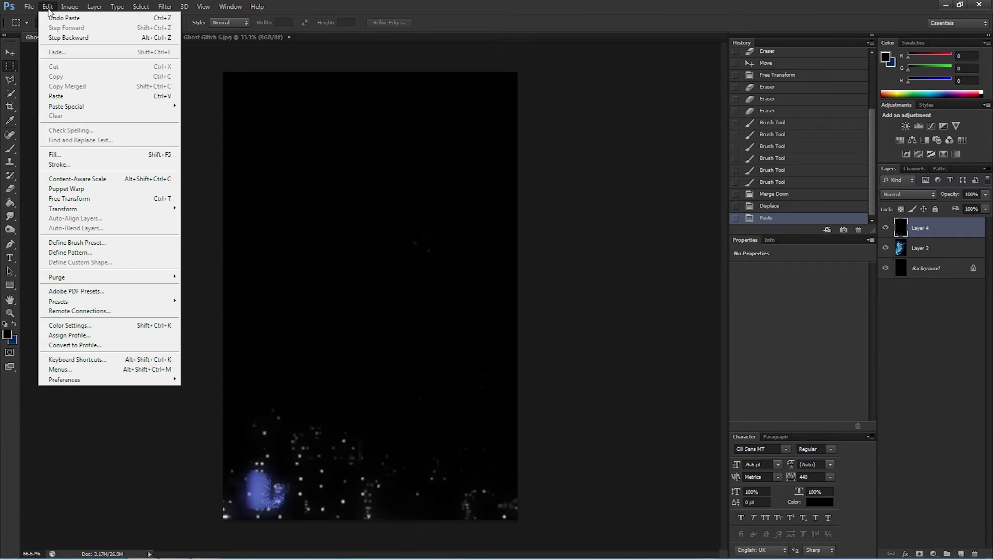
click(207, 106)
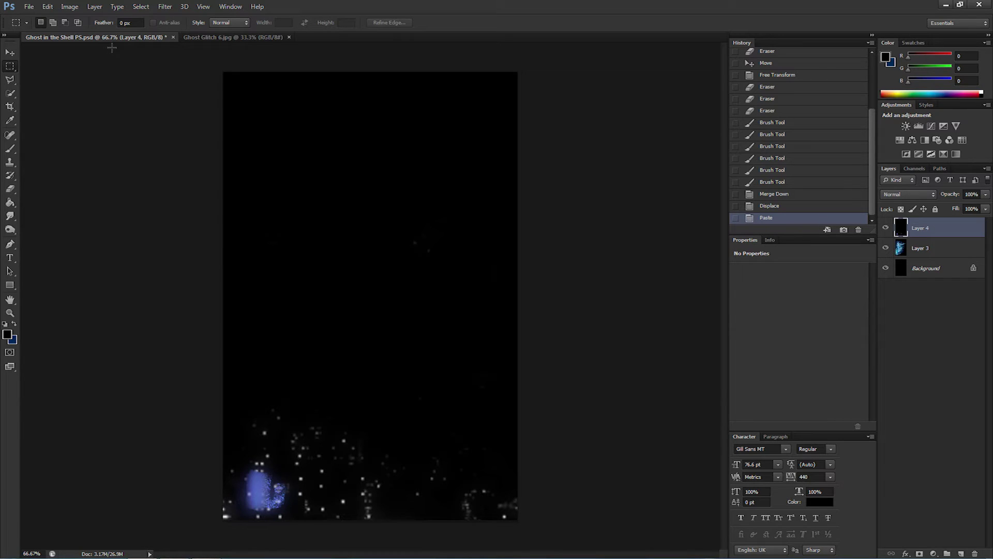
click(51, 8)
mouse_move(155, 208)
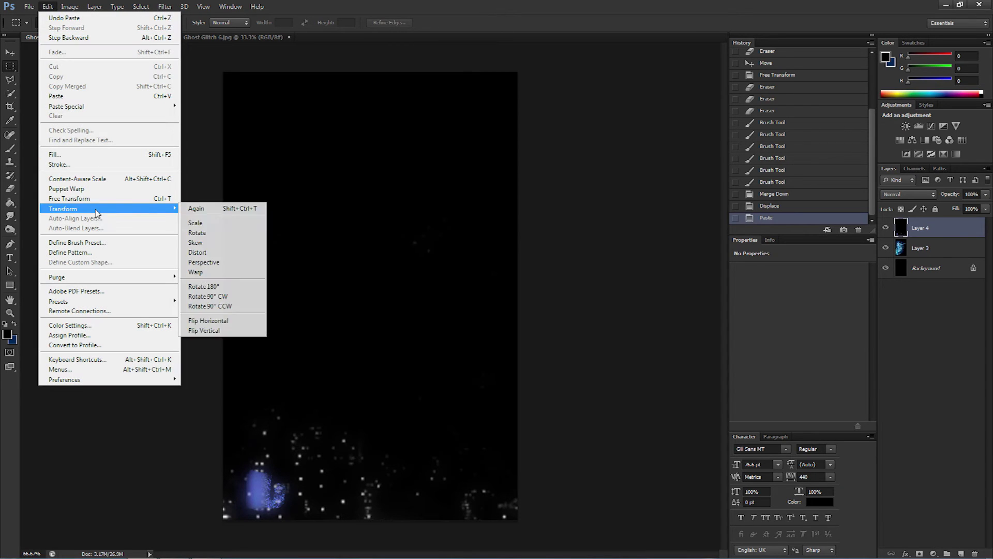
click(193, 223)
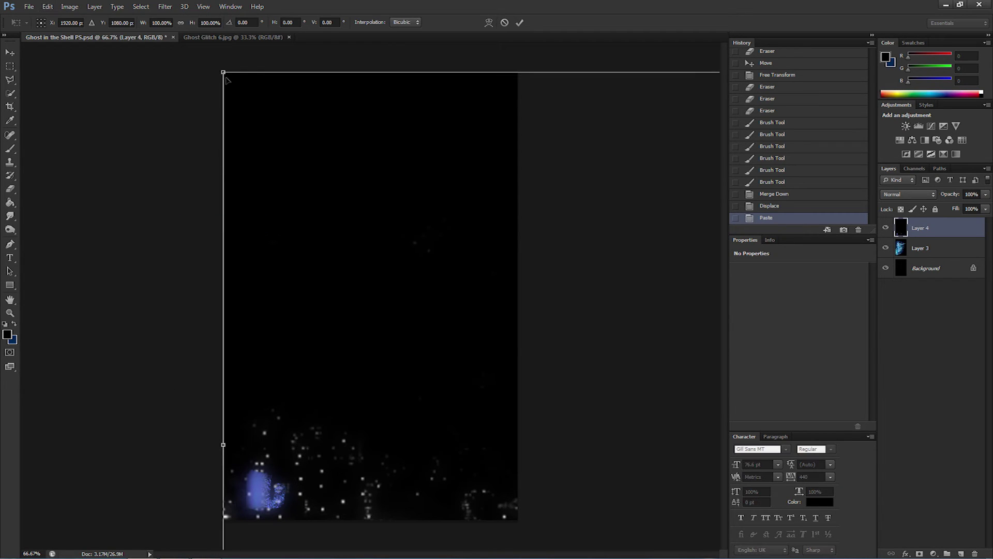
drag(222, 72, 253, 196)
drag(187, 84, 449, 373)
drag(568, 429, 188, 248)
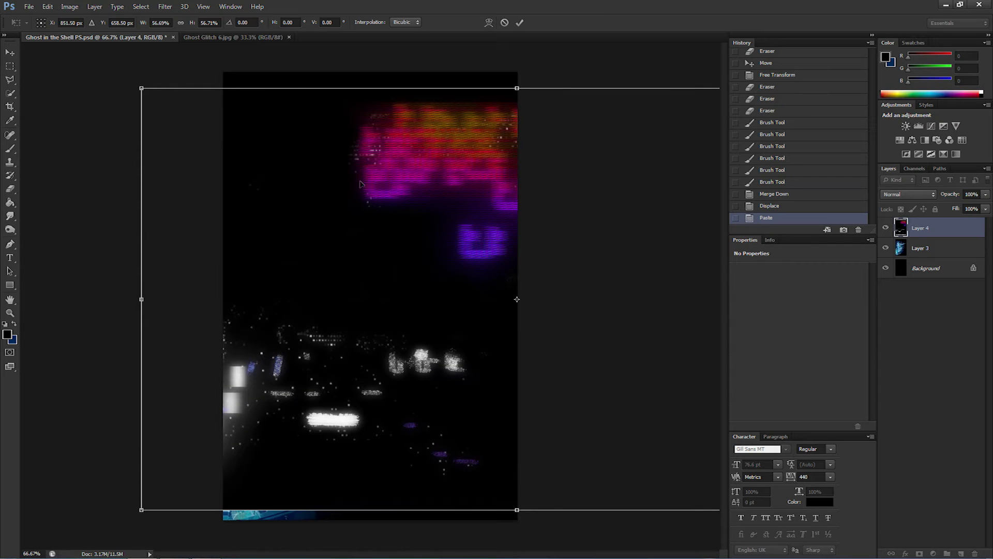
drag(139, 84, 207, 126)
drag(311, 200, 193, 188)
key(Return)
key(m)
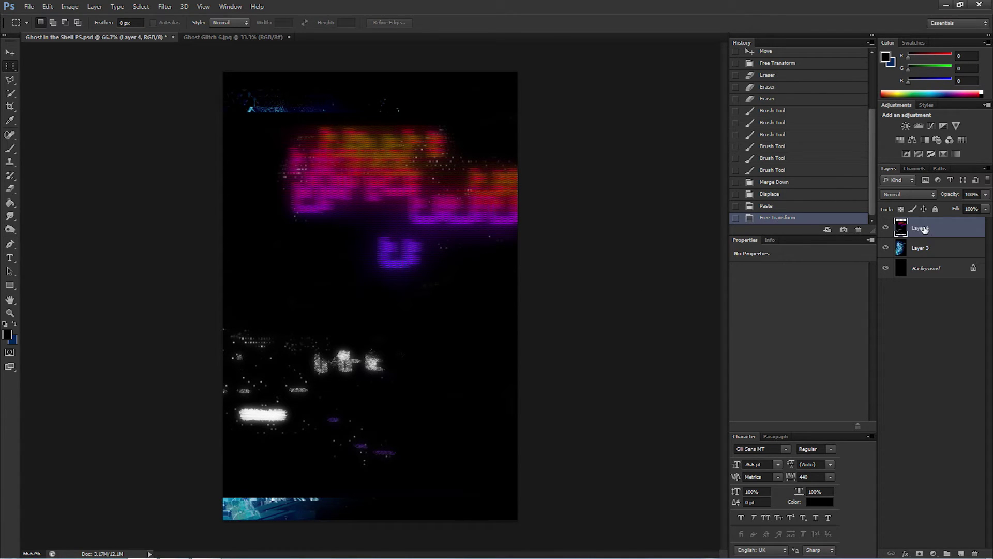
Step: Set Layer 4's blending mode to Screen and shift the glitch left across the figure
click(912, 195)
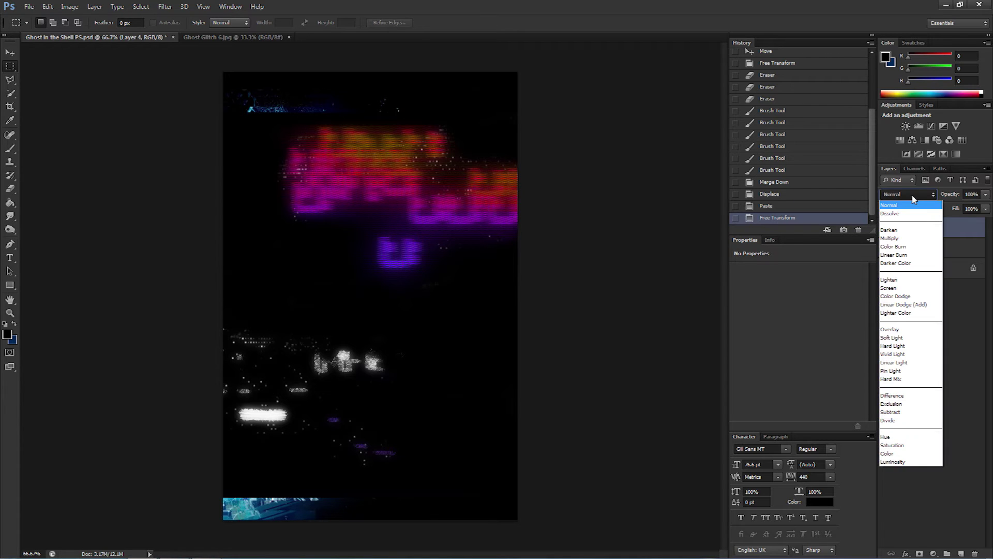
click(899, 288)
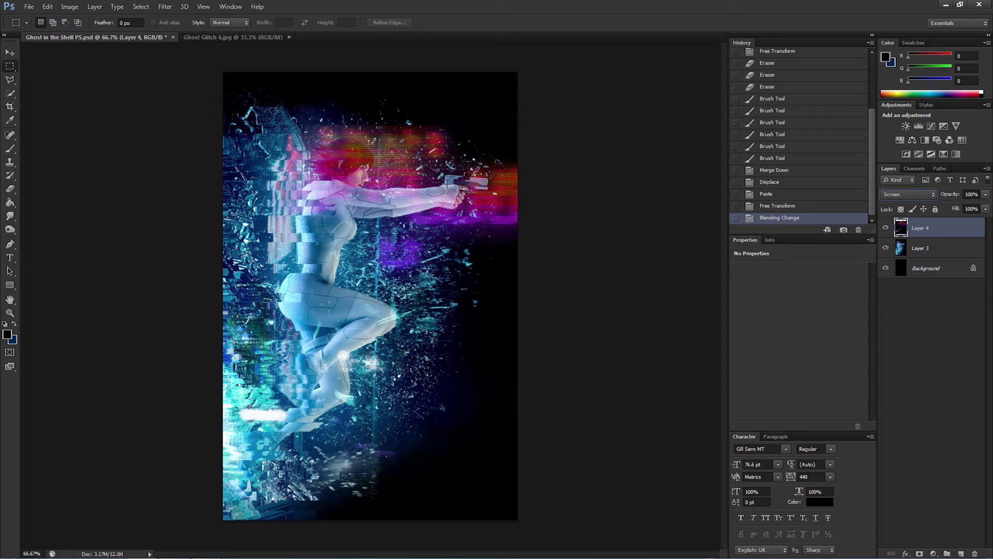
click(9, 53)
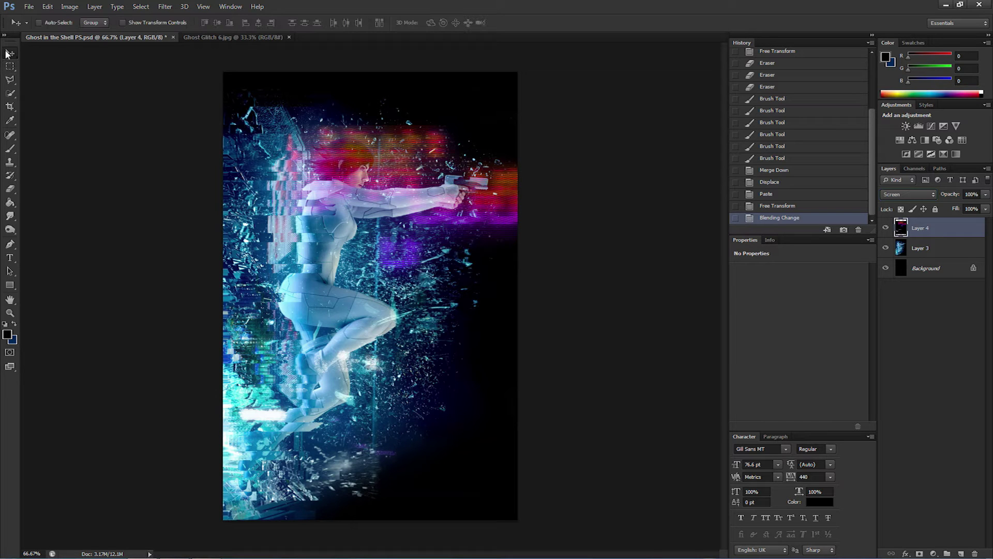
drag(386, 203, 255, 208)
Step: Free Transform Layer 4 to about 65% of its current size and place it over the poster's upper part
key(ctrl+t)
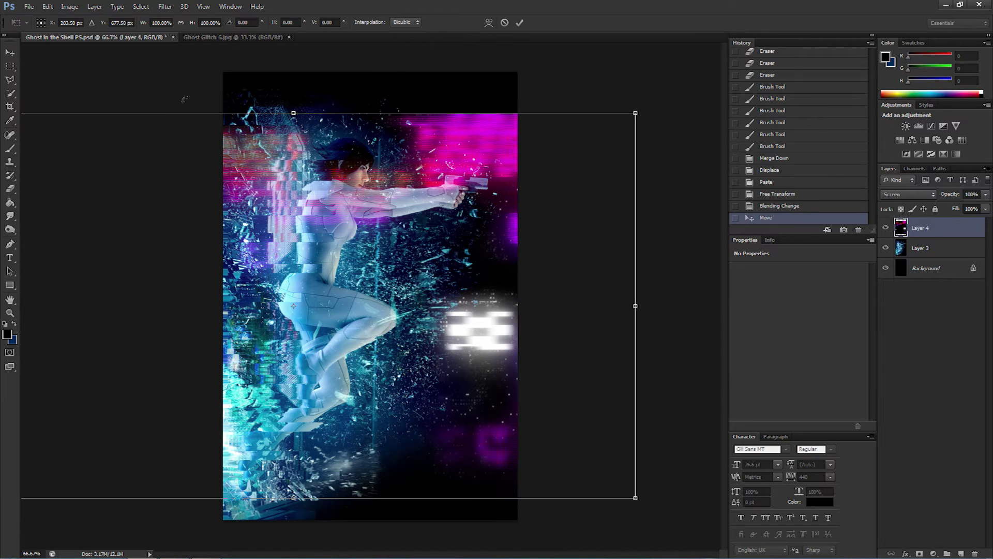
drag(636, 114, 406, 207)
drag(344, 269, 525, 139)
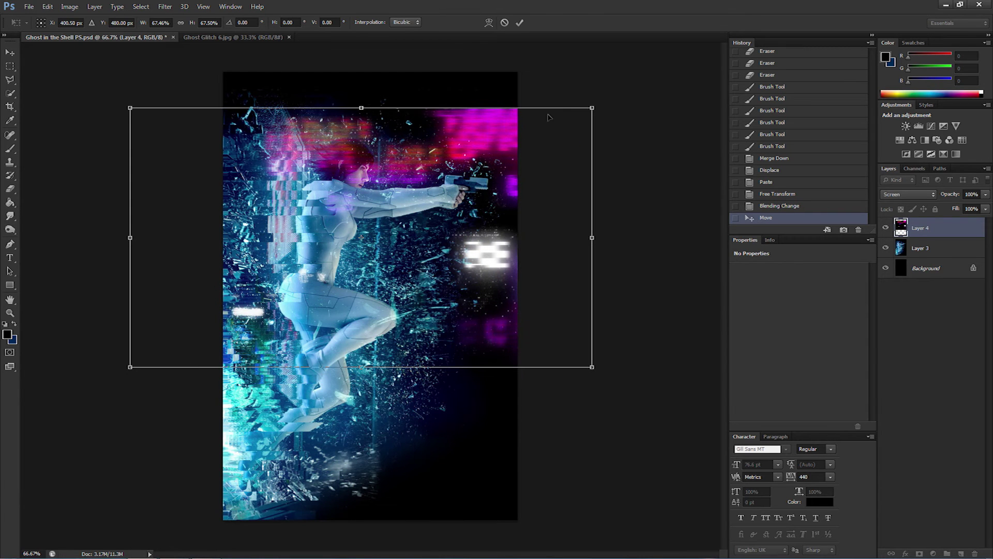
drag(593, 107, 570, 117)
drag(548, 153, 563, 123)
Step: Try Layer 4 rotated 90° and scaled to about 73%, with its magenta glitch along the poster's right edge
drag(591, 75, 355, 356)
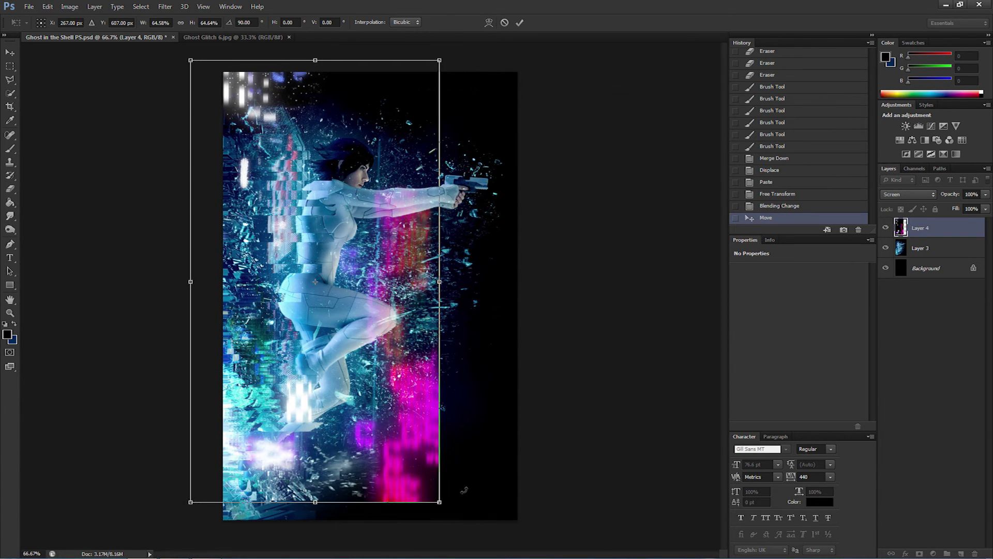
drag(445, 500, 504, 541)
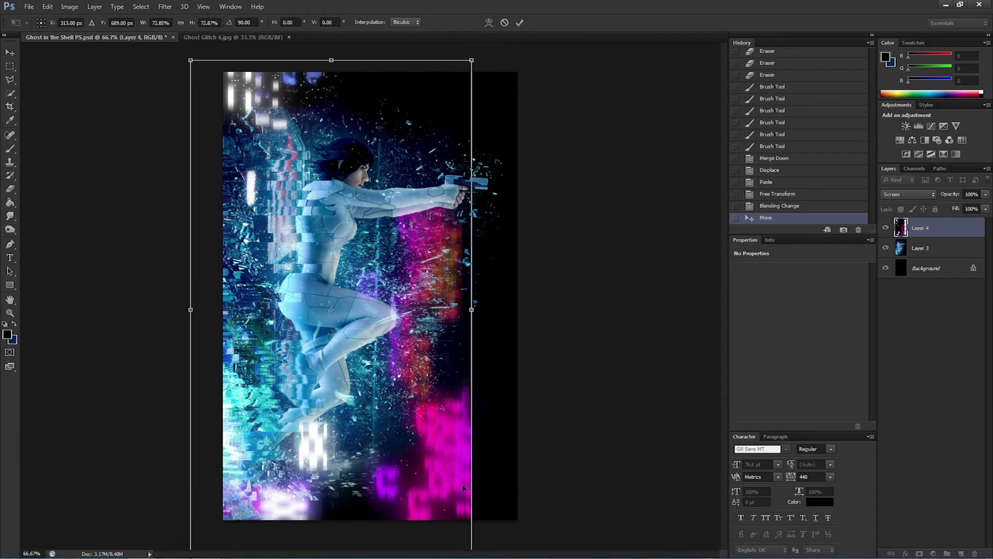
drag(461, 483, 542, 393)
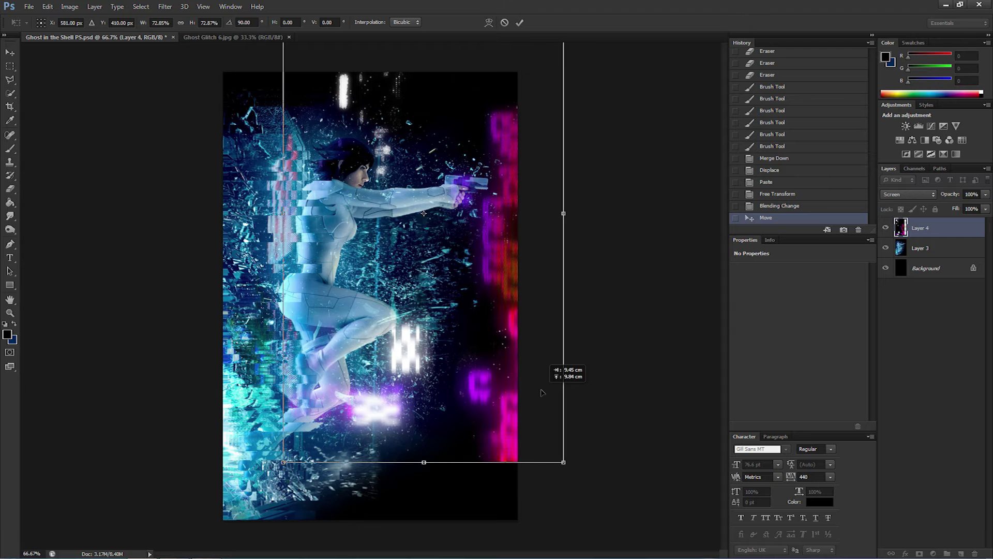
Step: Return Layer 4 to 0° rotation at about 64% scale and move it so the white glitch block covers the gun
drag(613, 270, 468, 47)
drag(438, 187, 437, 130)
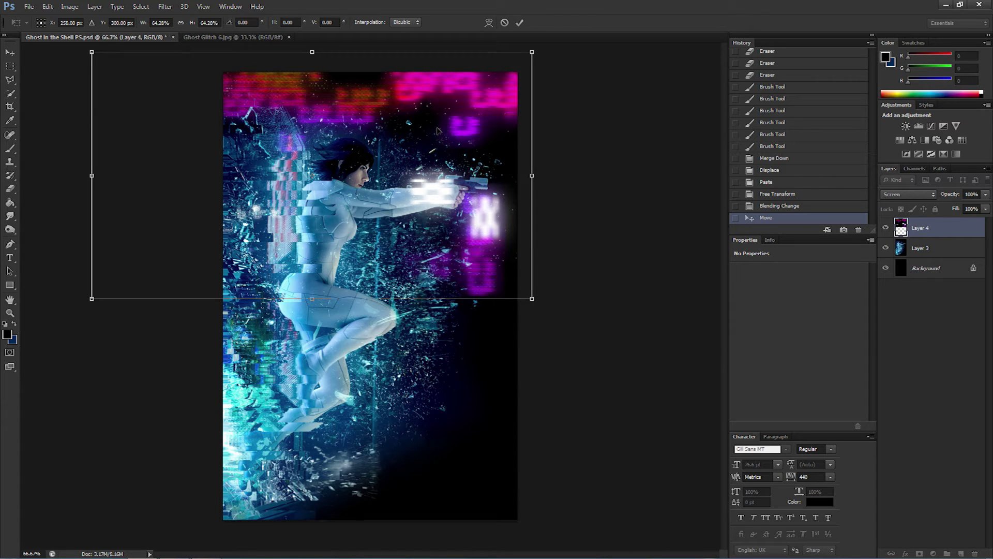
key(Return)
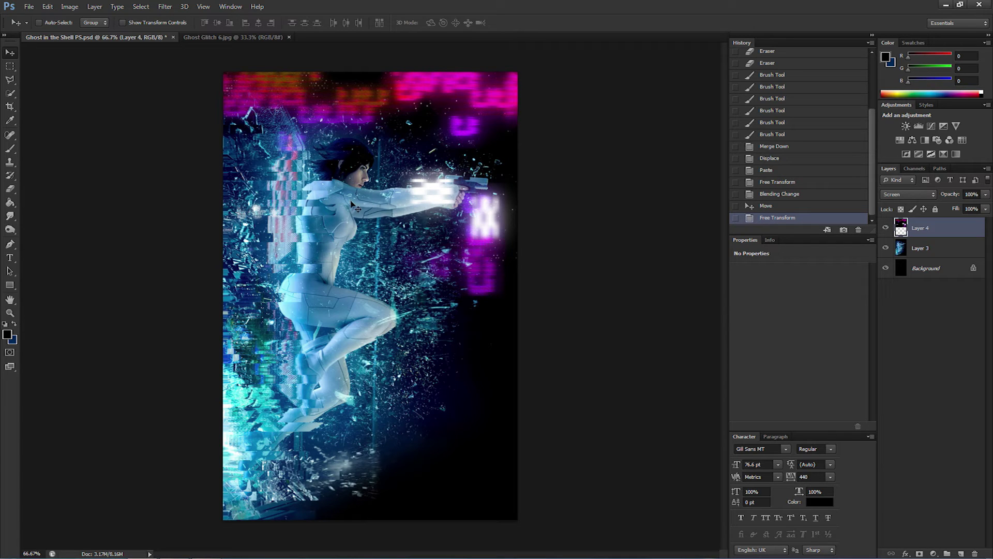
drag(449, 193, 505, 188)
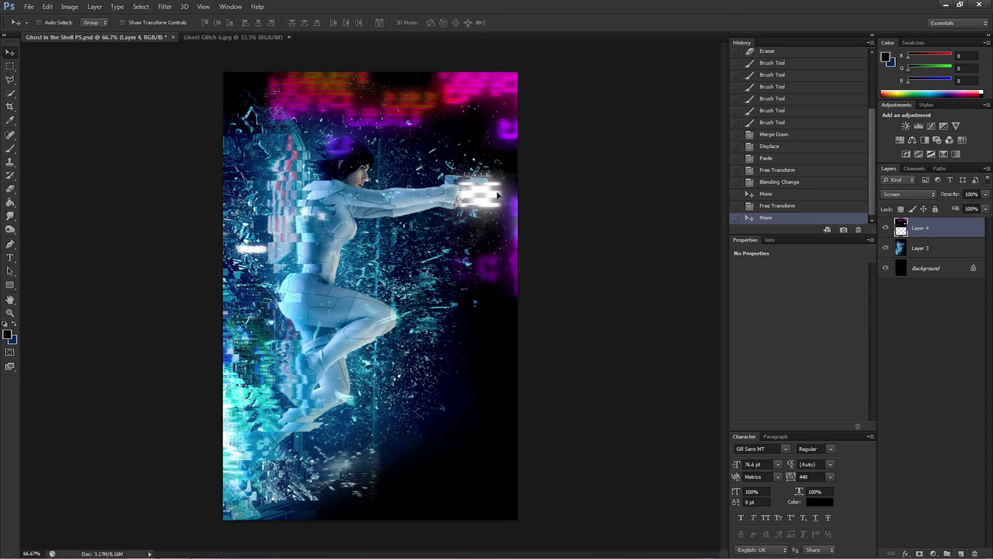
Step: Hide Layer 4 and open the Ghost Glitch 52 image from the Glitch Effect Templates folder
click(886, 229)
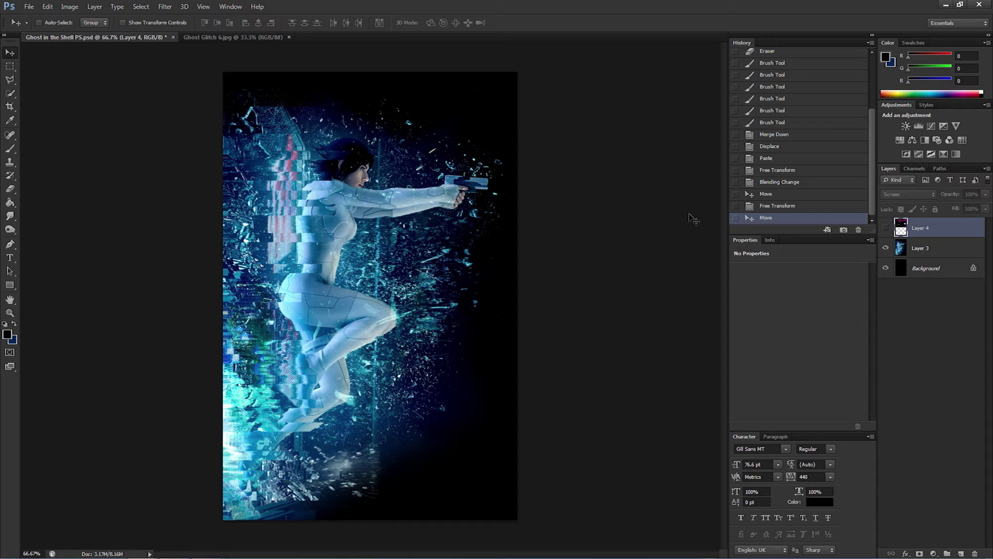
click(29, 6)
click(36, 28)
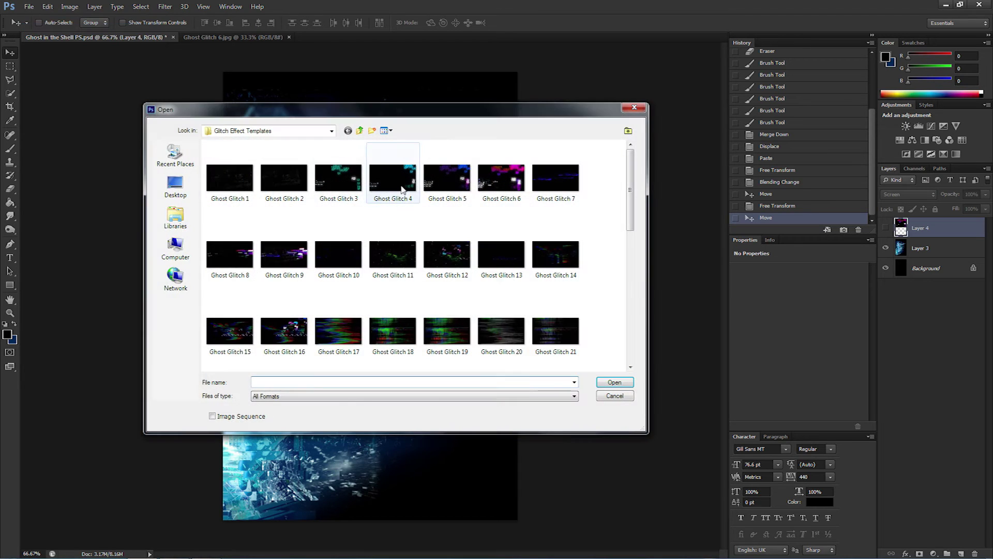
drag(630, 195, 630, 327)
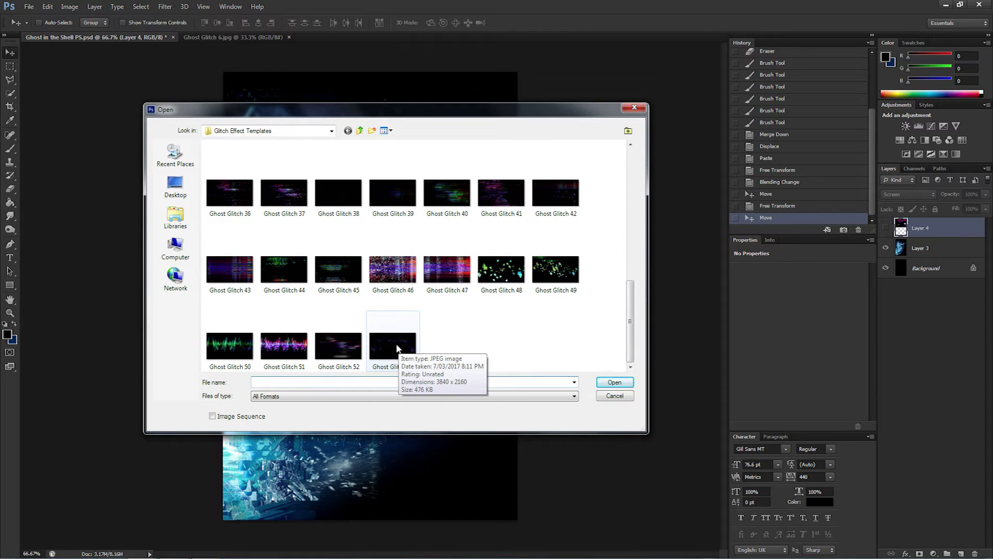
click(333, 346)
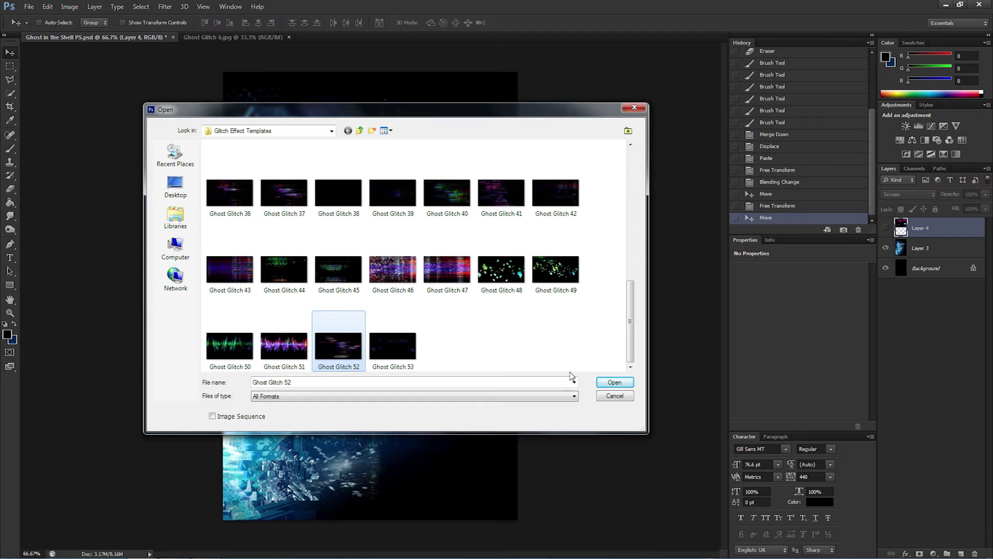
click(615, 382)
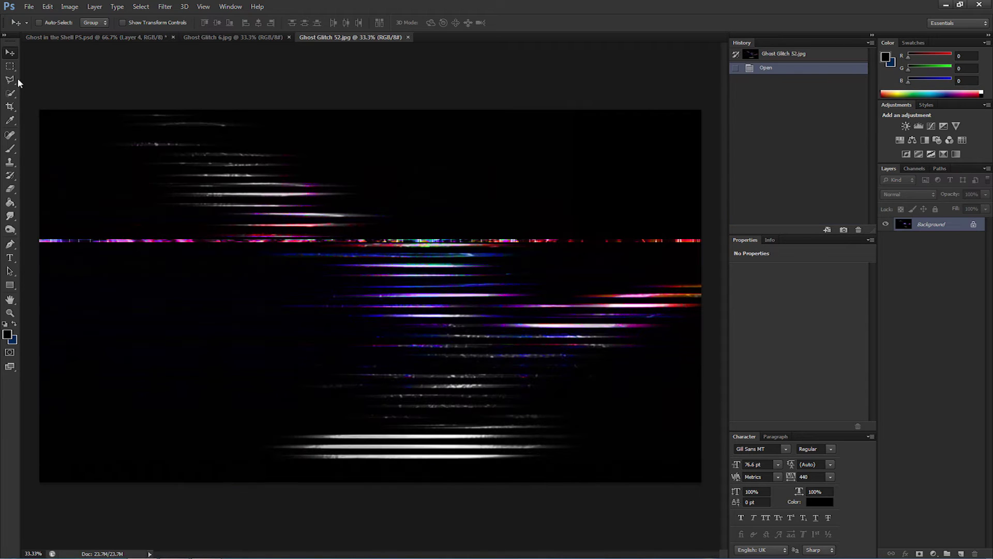
Step: Select the whole Ghost Glitch 52 image with the Rectangular Marquee, copy it and paste it into Ghost in the Shell PS.psd
click(9, 66)
drag(40, 111, 177, 269)
drag(439, 428, 703, 483)
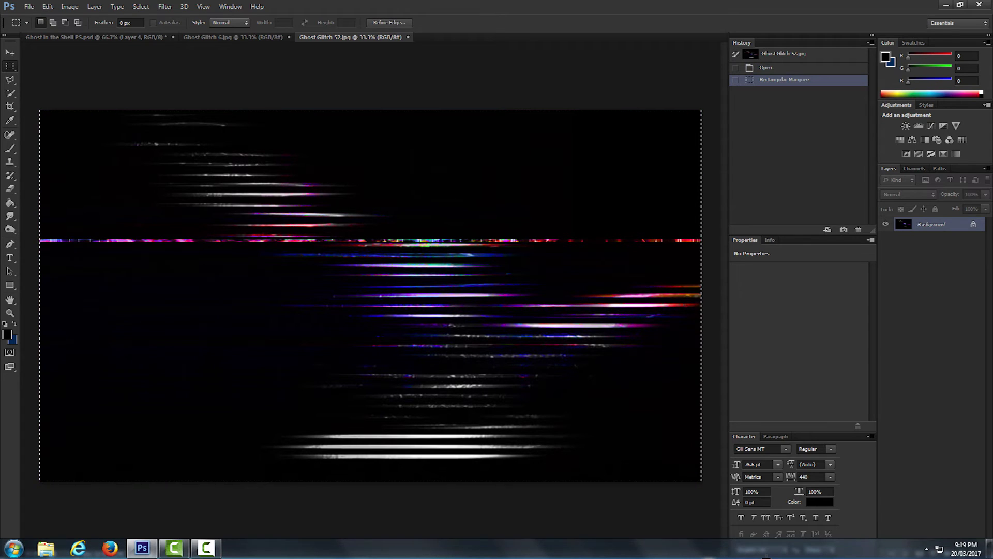
click(96, 37)
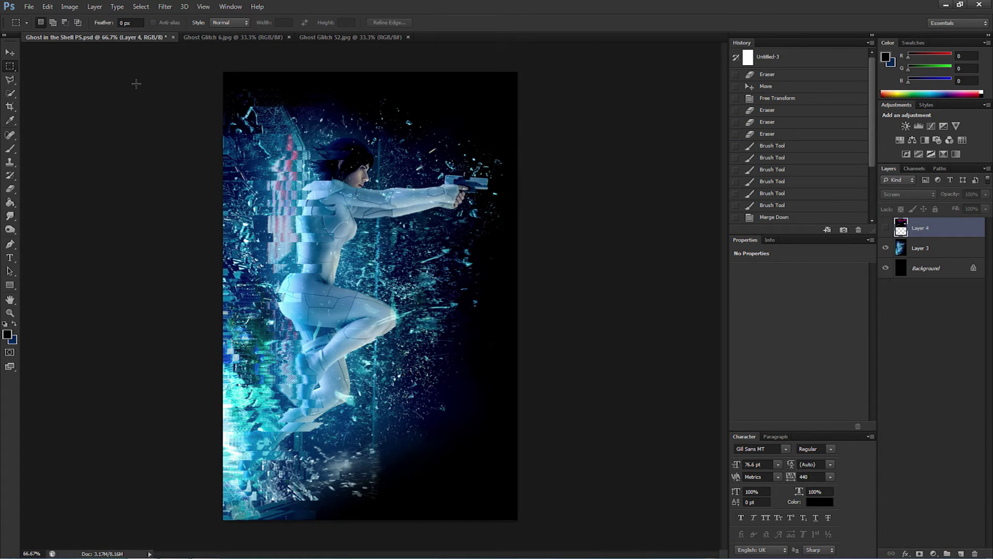
key(ctrl+v)
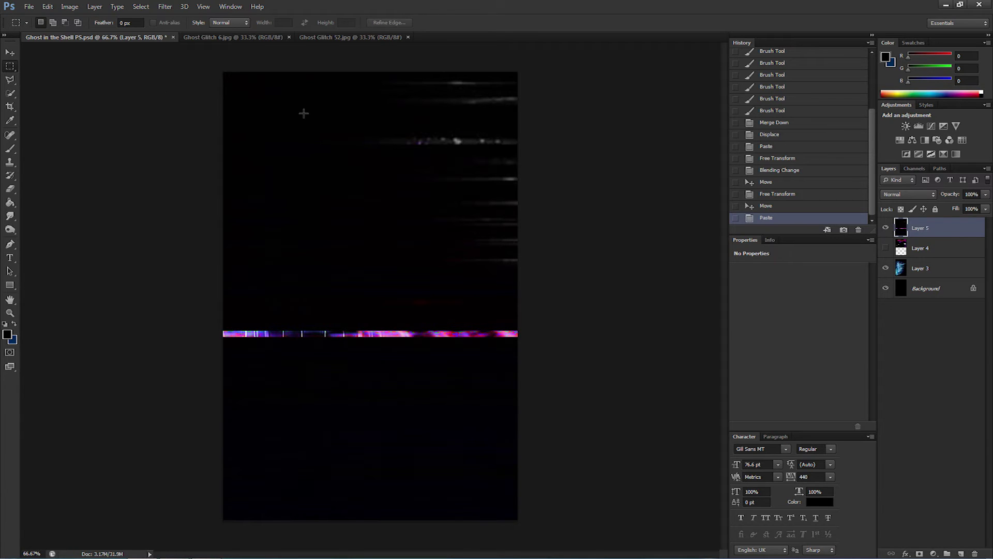
Step: Free Transform Layer 5 to about 50% scale and 90° rotation, positioning its streaks vertically across the poster
key(ctrl+t)
drag(227, 75, 199, 224)
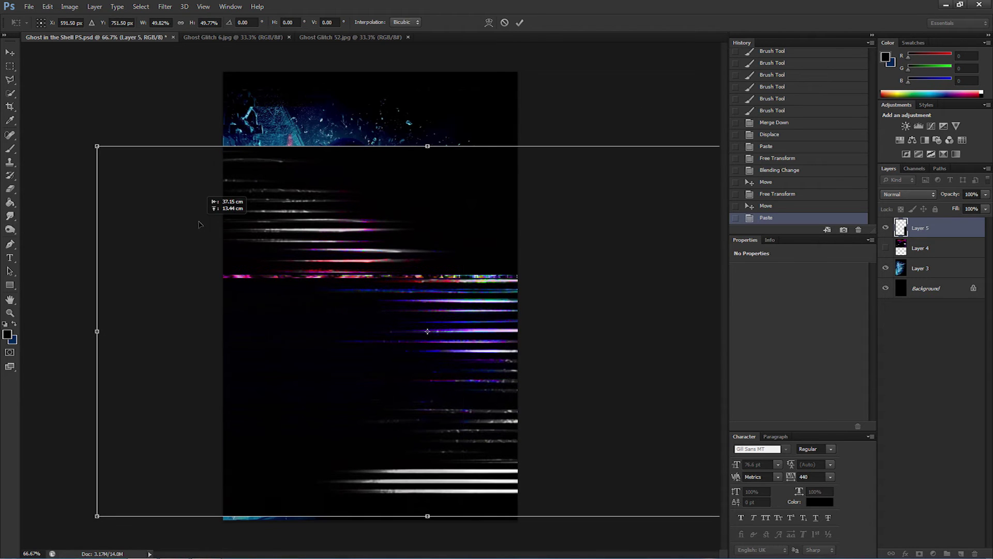
drag(381, 117, 606, 288)
drag(494, 313, 439, 294)
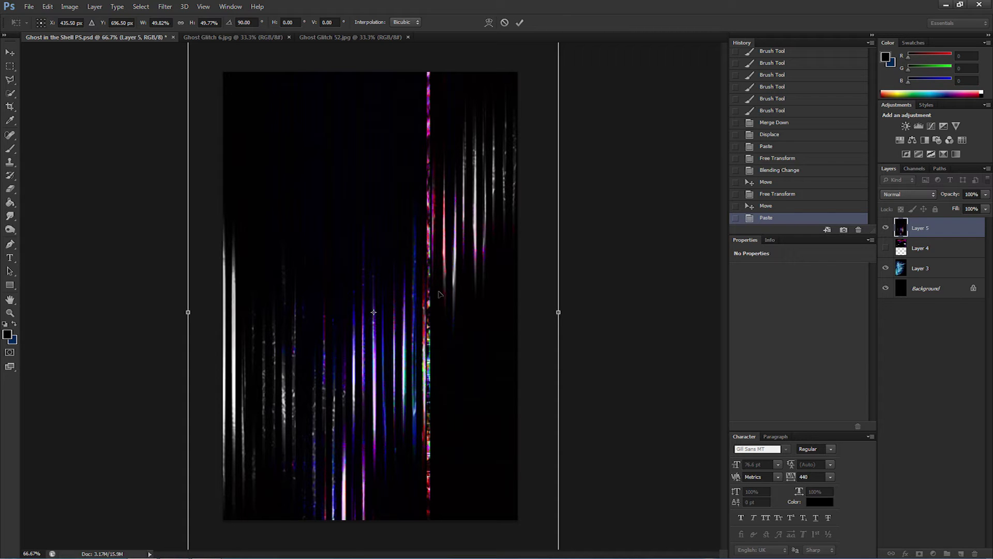
drag(485, 232, 401, 227)
key(Return)
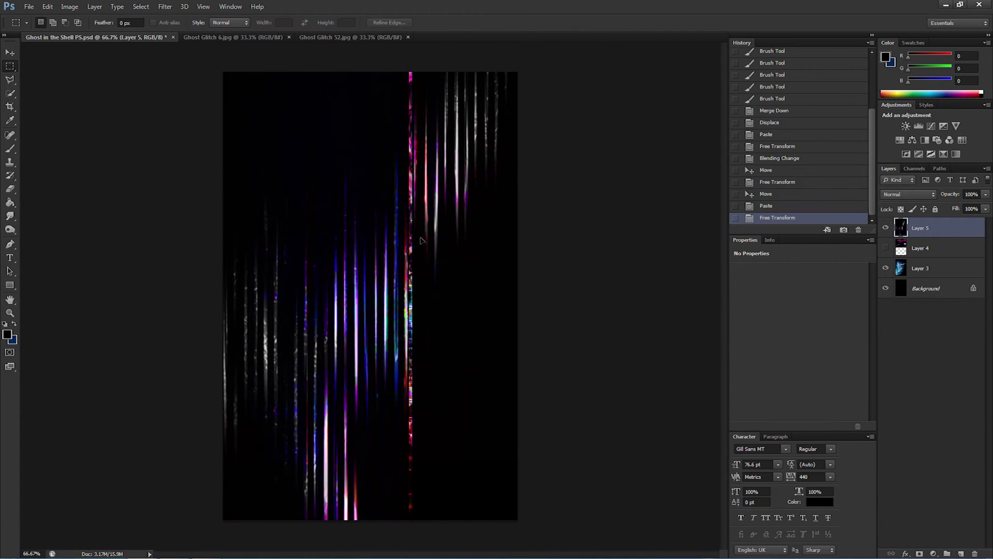
Step: Set Layer 5's blending mode to Screen and shift the vertical streaks right so the bright line runs by the gun
click(904, 195)
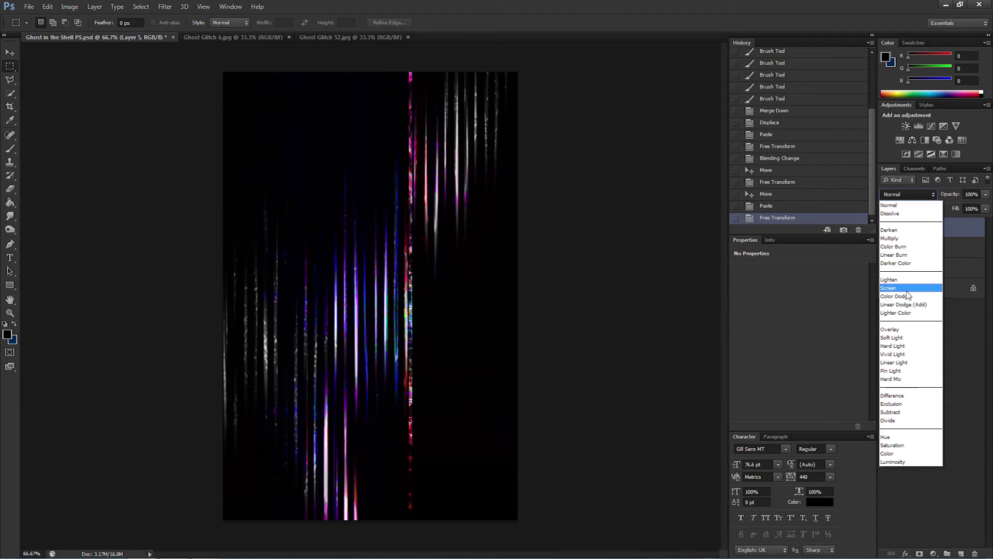
click(903, 288)
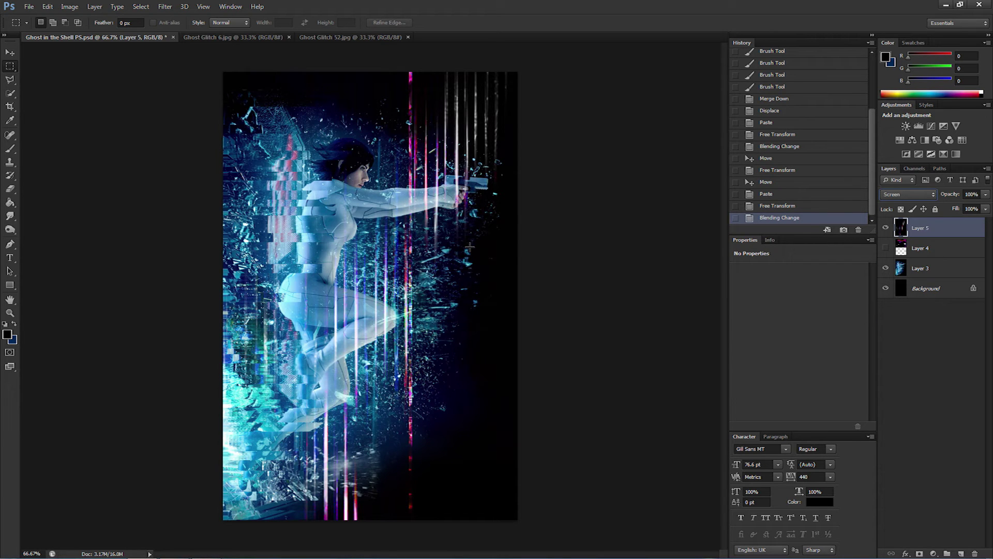
key(v)
drag(426, 202, 464, 203)
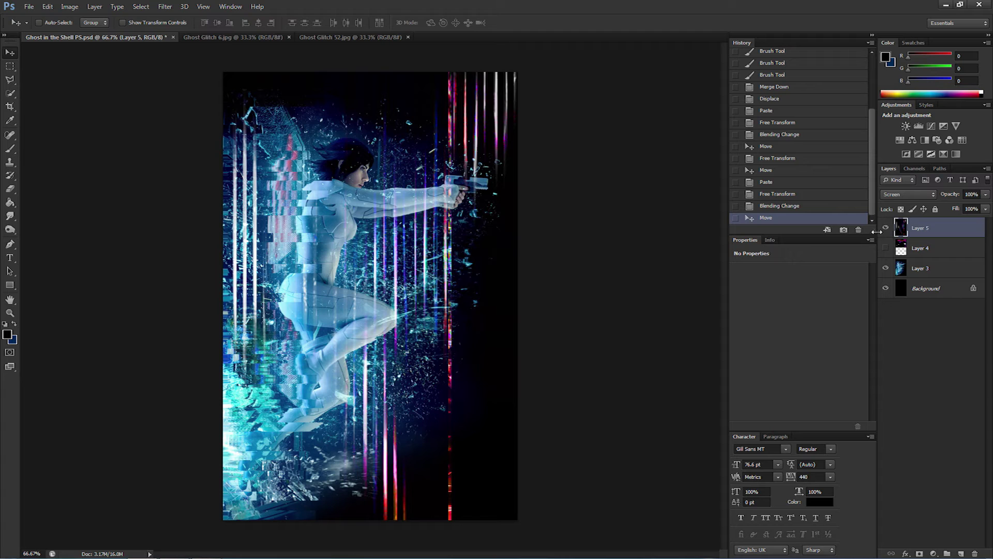
Step: Hide Layer 5, show Layer 4 and move Layer 4 down so its magenta glitch lies below the figure's outstretched arms
click(886, 228)
click(886, 249)
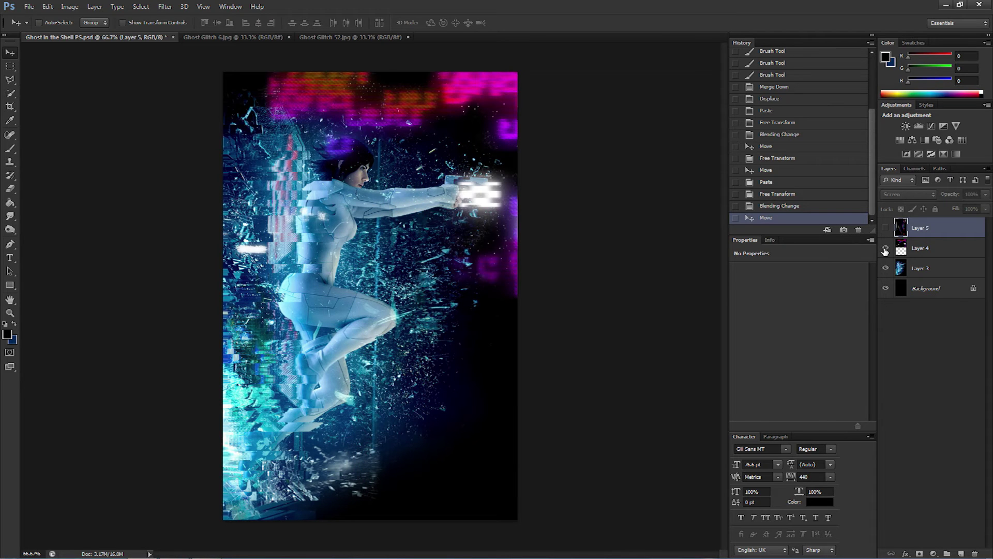
drag(502, 221, 466, 246)
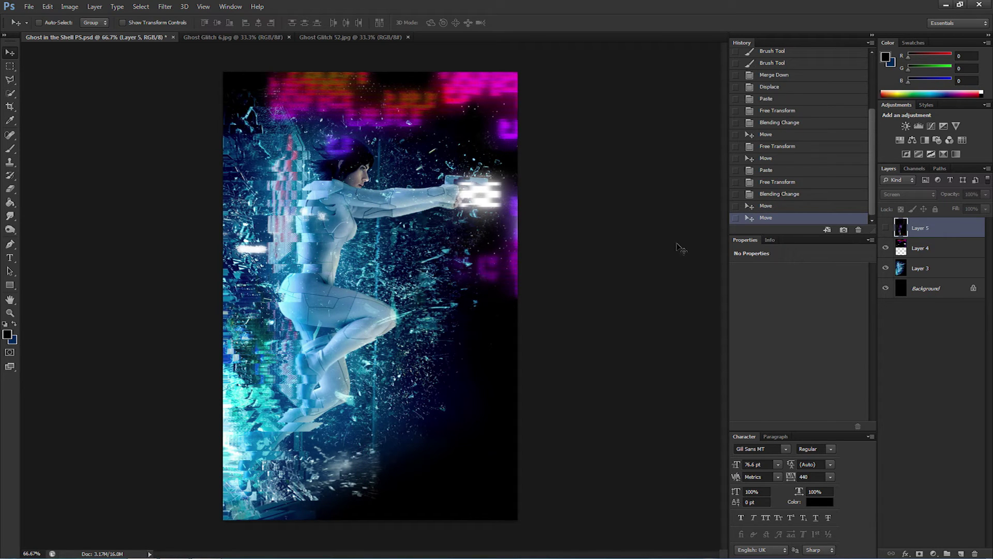
key(ctrl+z)
click(926, 251)
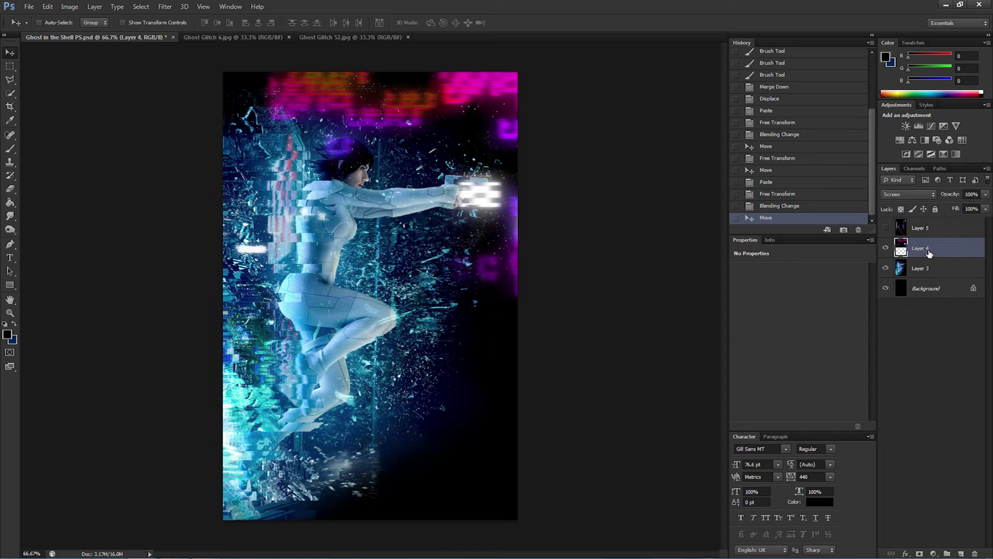
drag(513, 221, 527, 352)
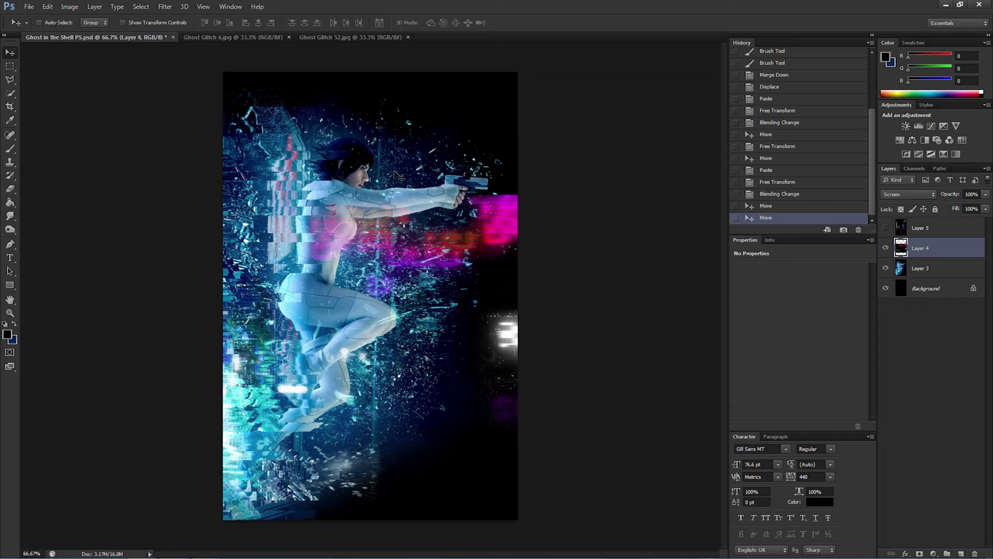
Step: Add the text SCARLET JOHANSSON in white (ffffff) at 30 pt, in a text box spanning the poster's top edge
click(10, 257)
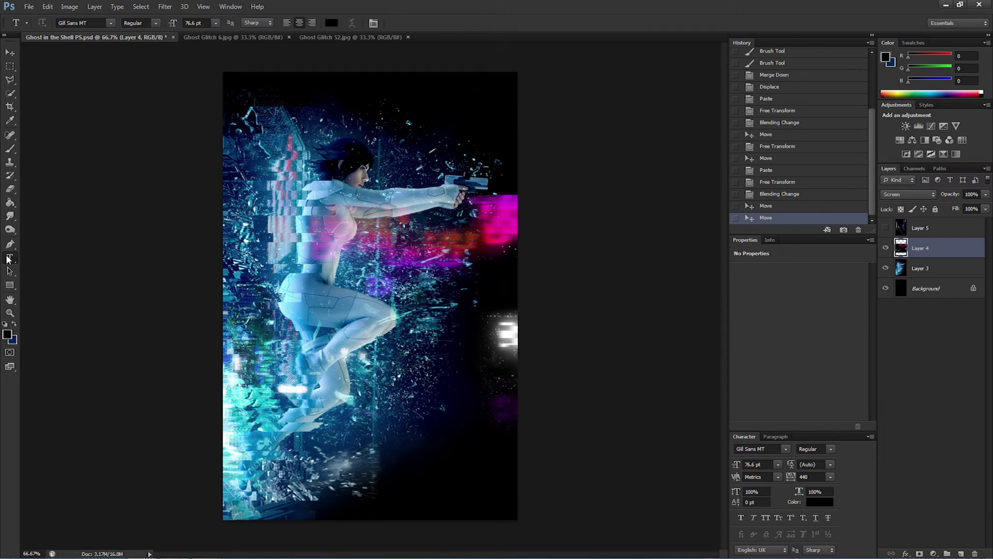
click(330, 23)
drag(174, 178, 100, 106)
click(408, 149)
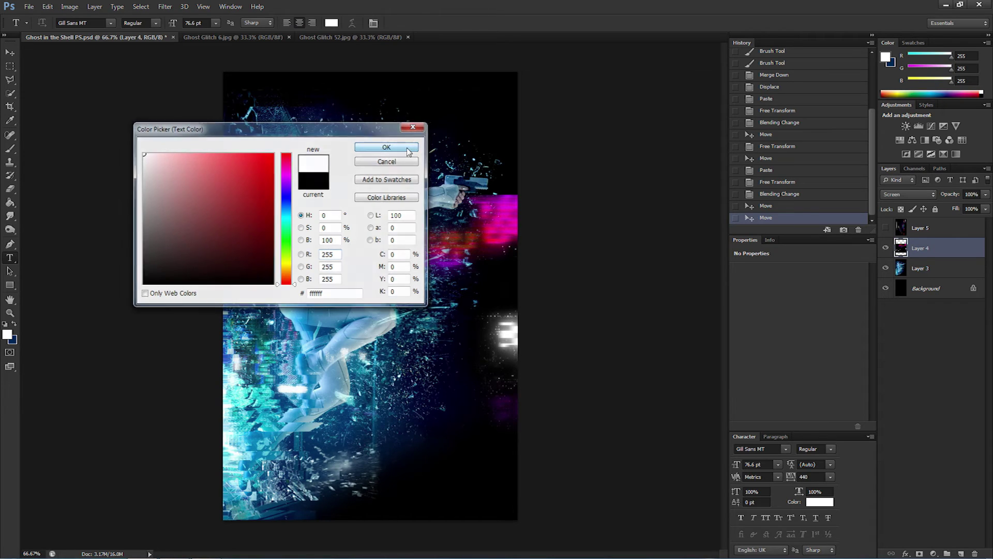
mouse_move(226, 73)
mouse_down()
mouse_move(352, 106)
mouse_move(496, 103)
mouse_move(520, 115)
mouse_up()
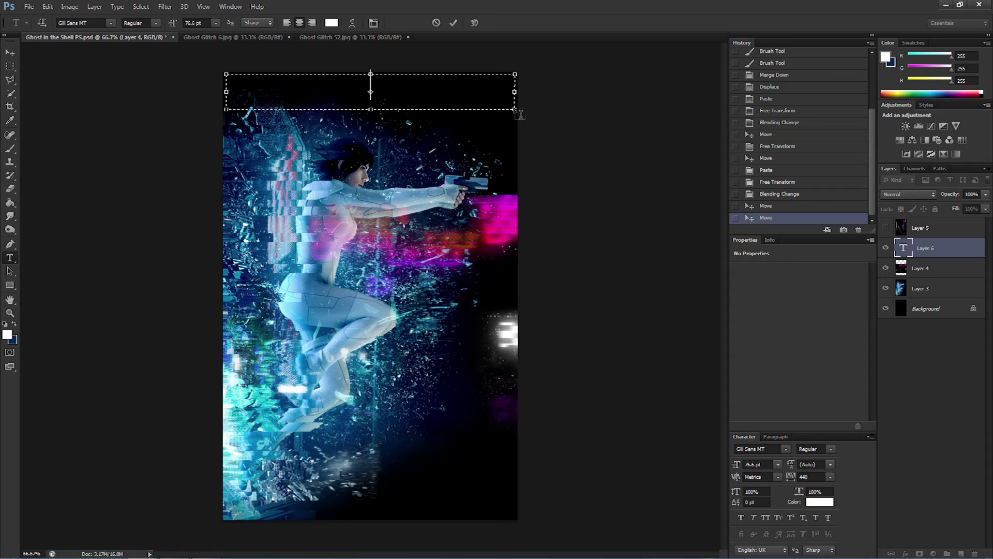
click(215, 23)
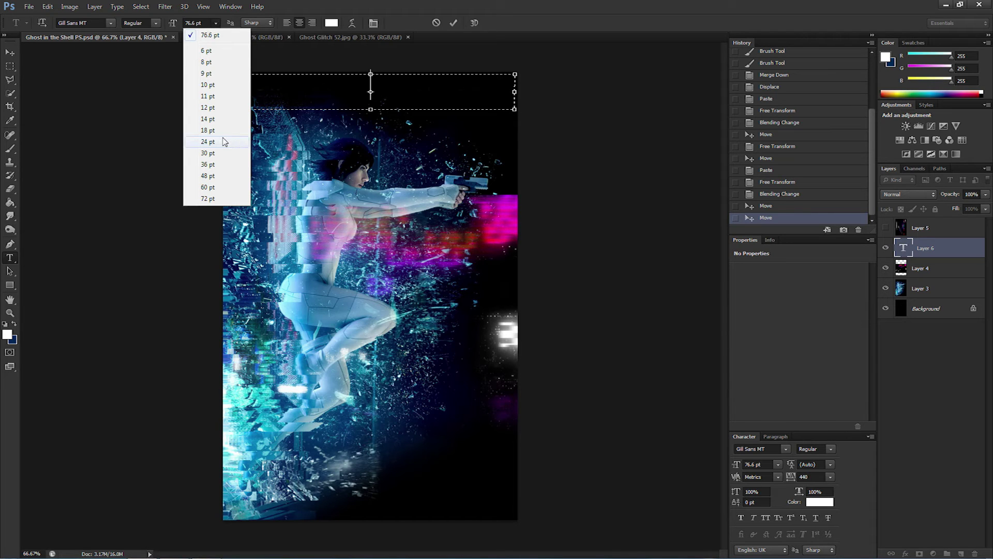
click(208, 153)
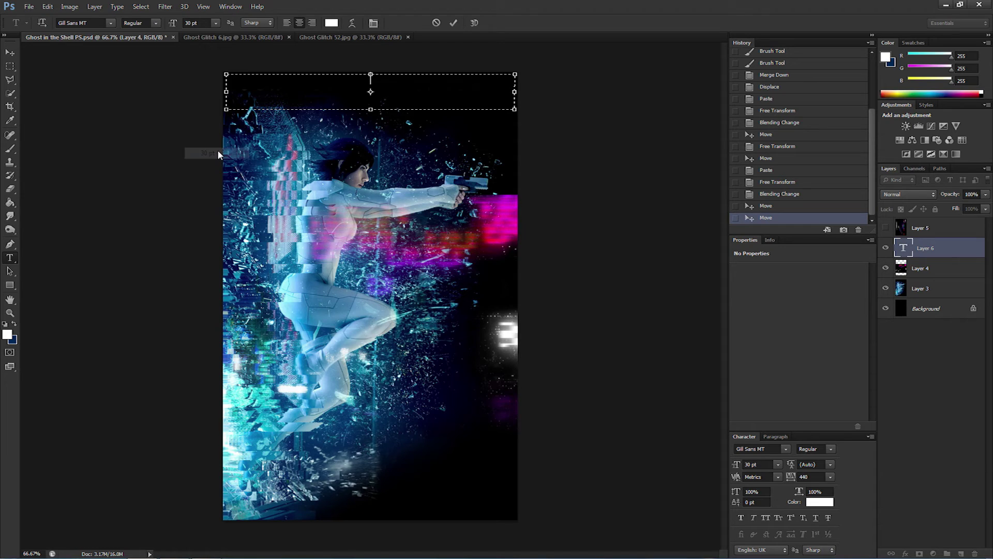
text(CARLET)
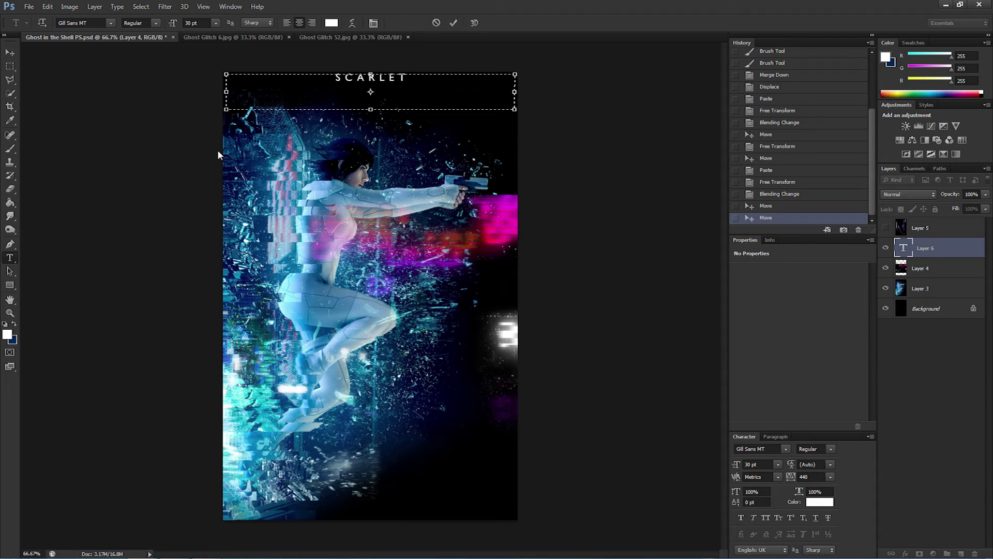
text( JOHANSSON)
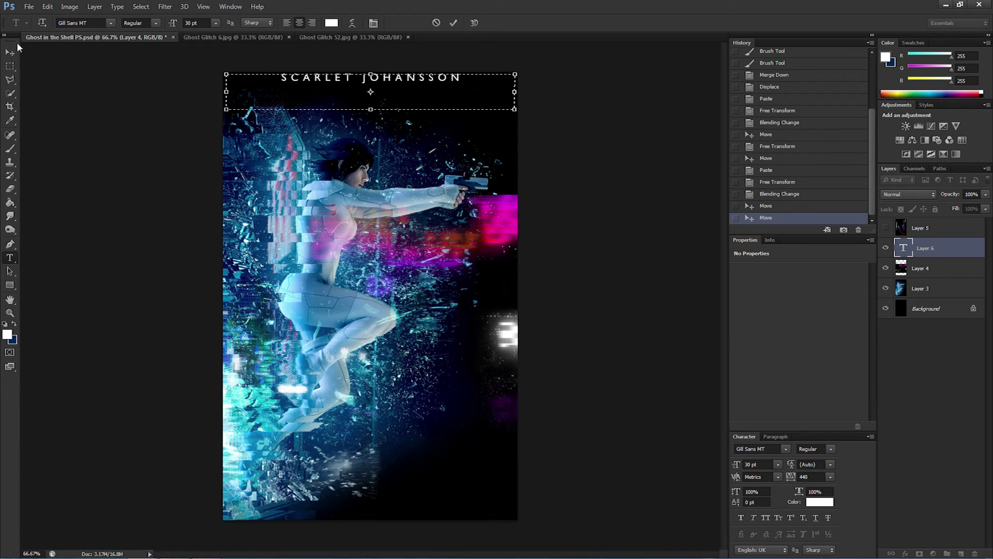
Step: Move the SCARLET JOHANSSON text slightly down and right so it sits centred just below the poster's top edge
click(10, 53)
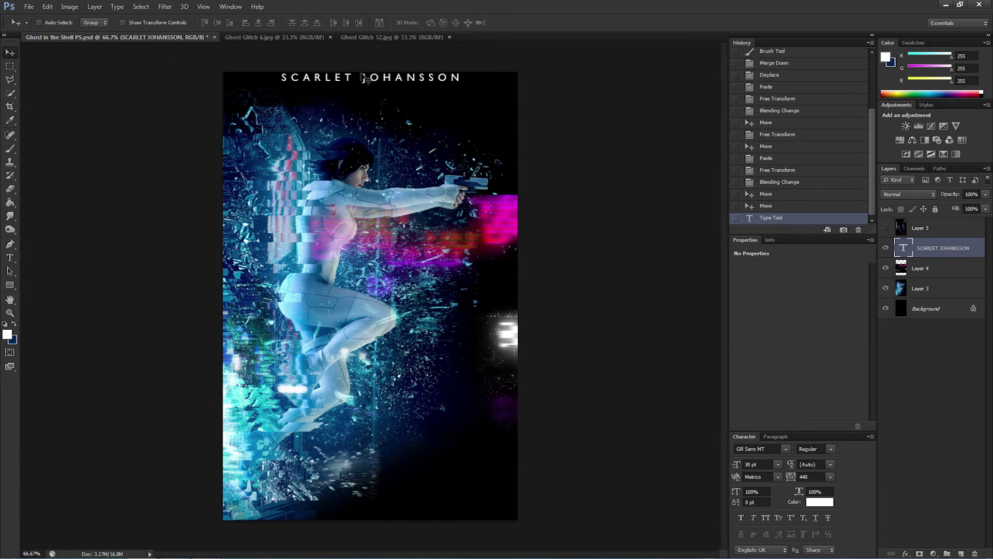
drag(363, 80, 364, 87)
drag(436, 89, 442, 91)
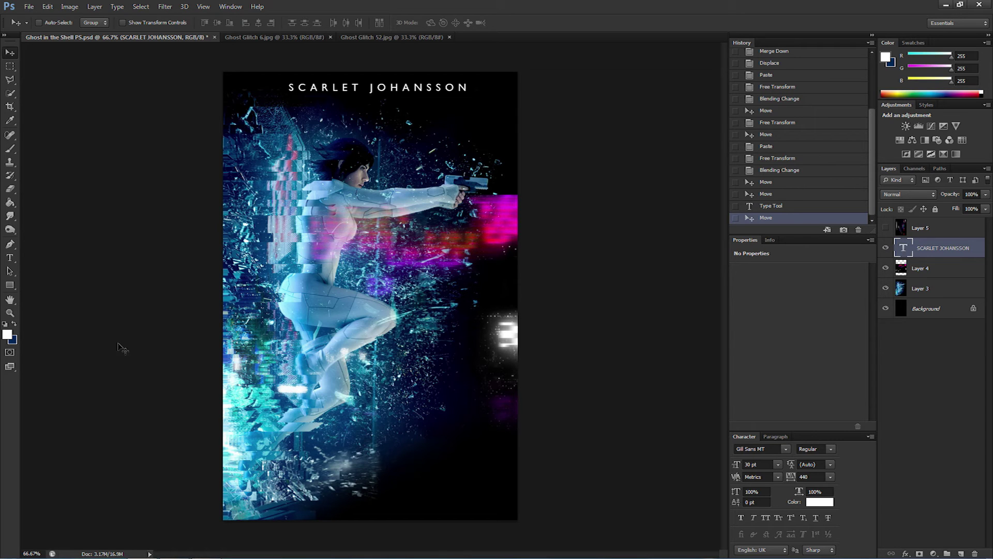
Step: Add the text GHOST at 60 pt near the poster's bottom and move it toward the left edge
click(10, 258)
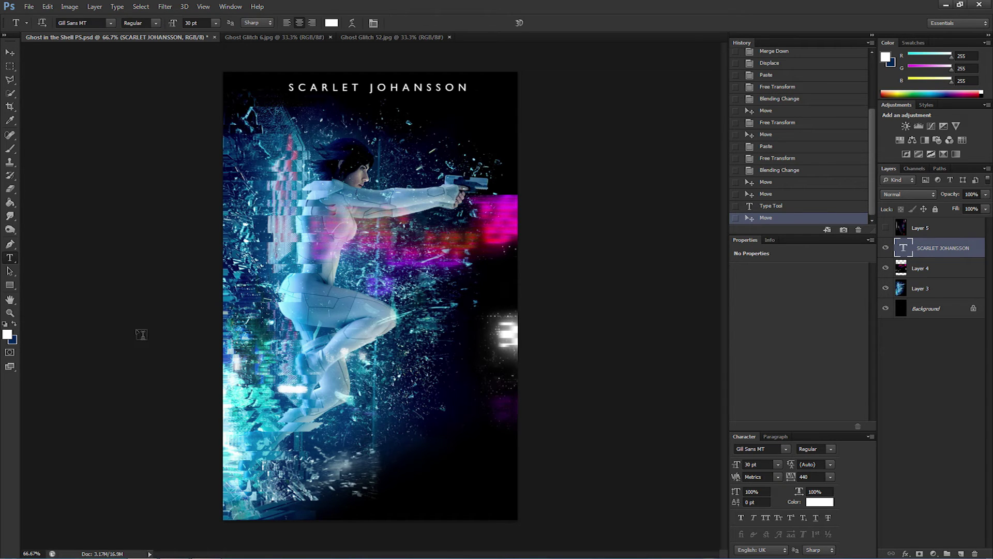
drag(236, 460, 494, 499)
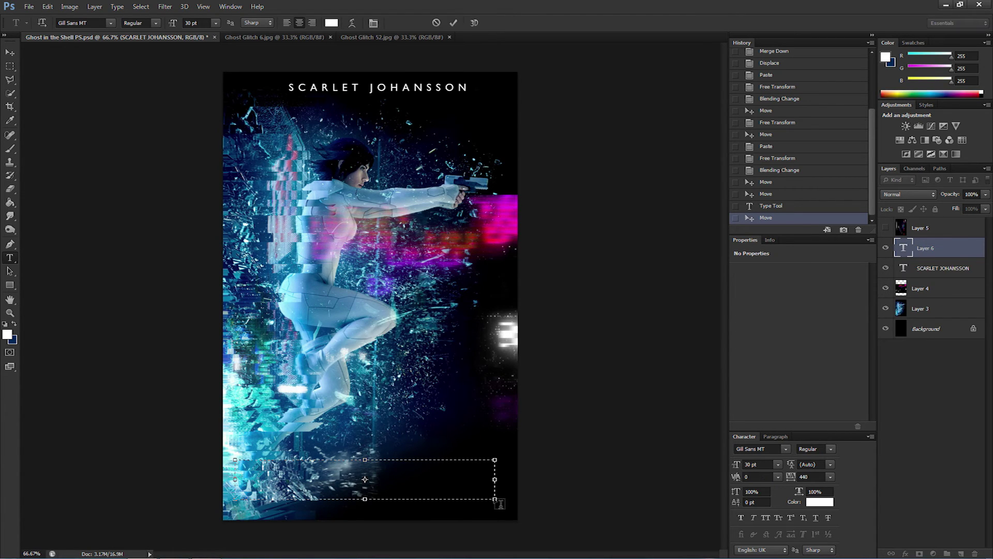
click(215, 23)
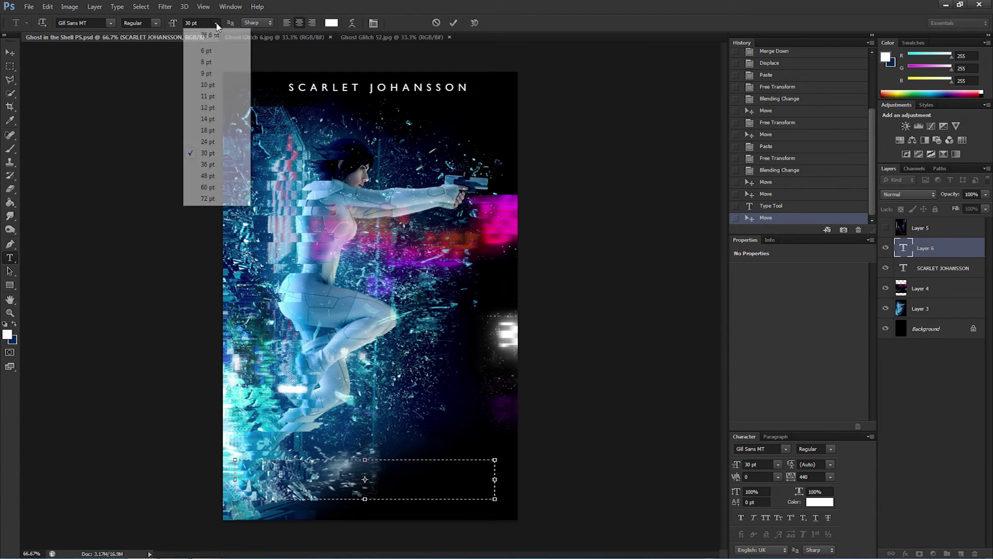
click(223, 187)
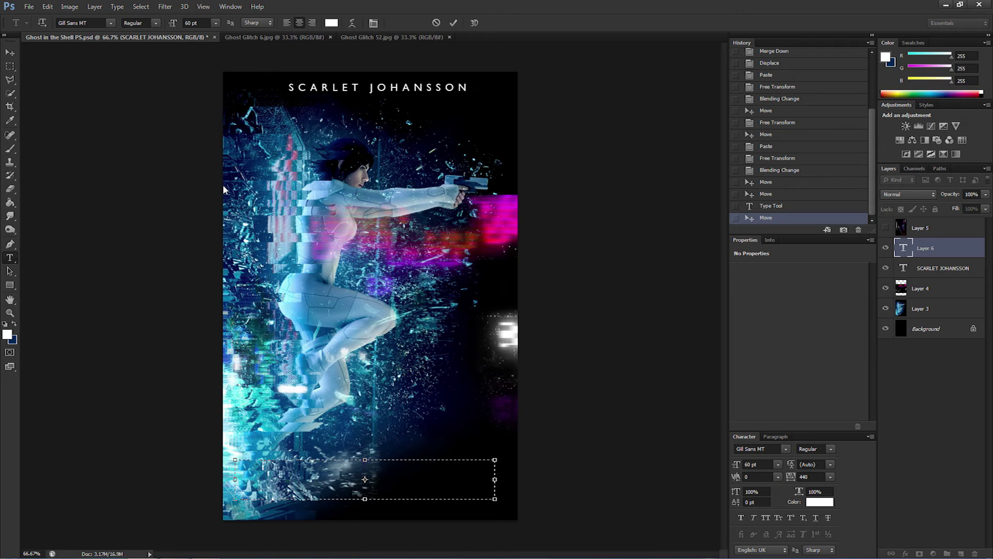
text(GHOST)
click(10, 52)
drag(368, 475, 327, 466)
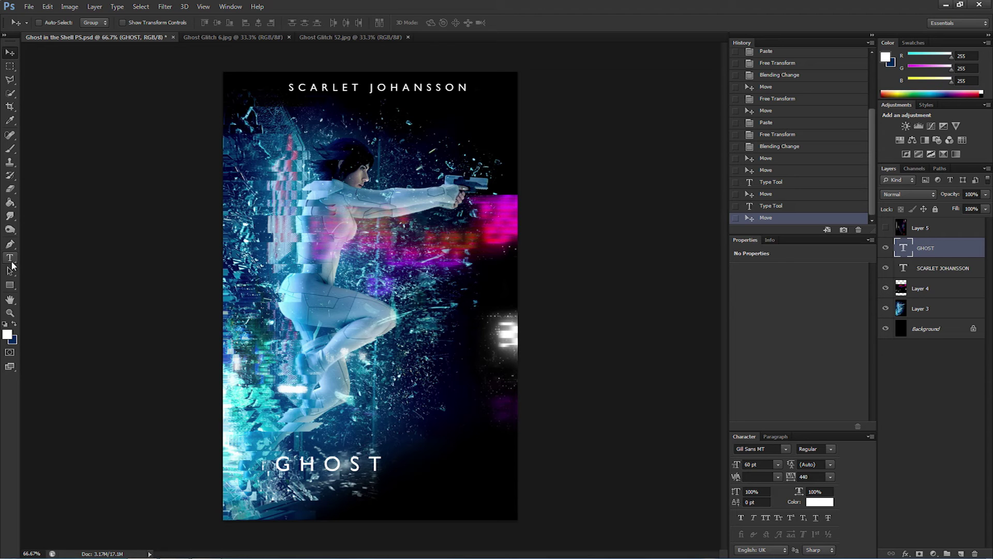
Step: Add the 60 pt text SHELL level with GHOST and move the two words apart, leaving a gap between them
click(10, 257)
drag(321, 447, 515, 485)
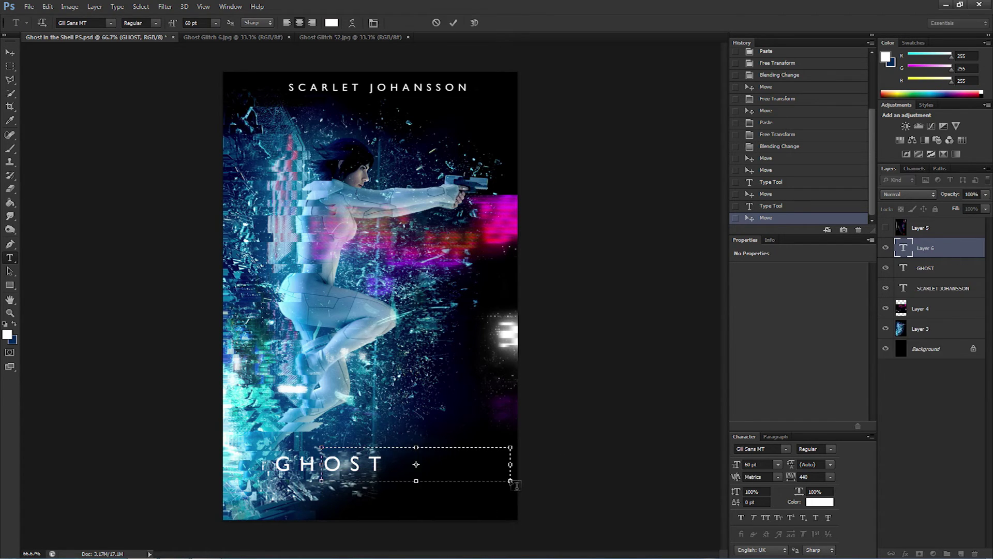
text(SHELL)
click(10, 52)
drag(427, 455, 470, 463)
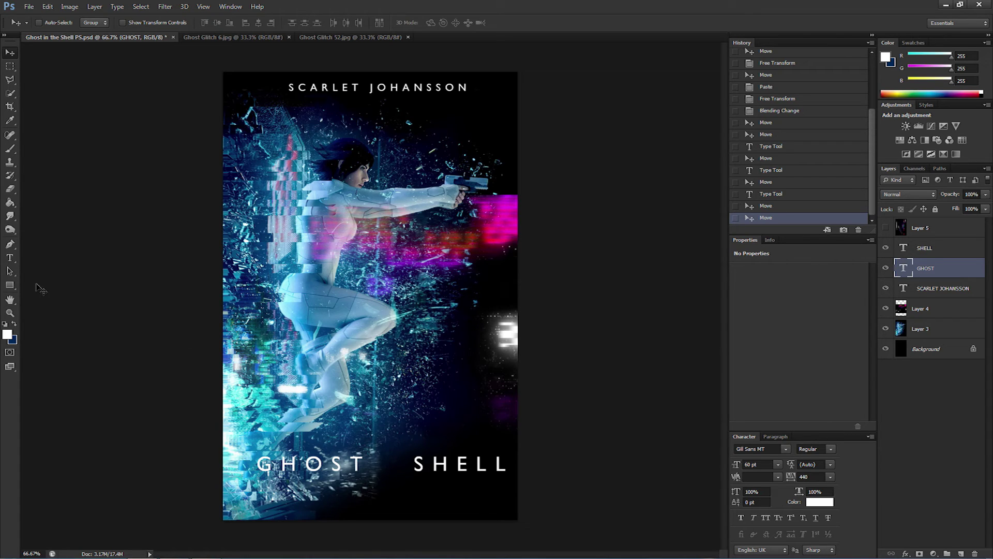
Step: Draw an unfilled square of about 128 px with a solid white 10 pt stroke beneath the figure's knee
click(12, 287)
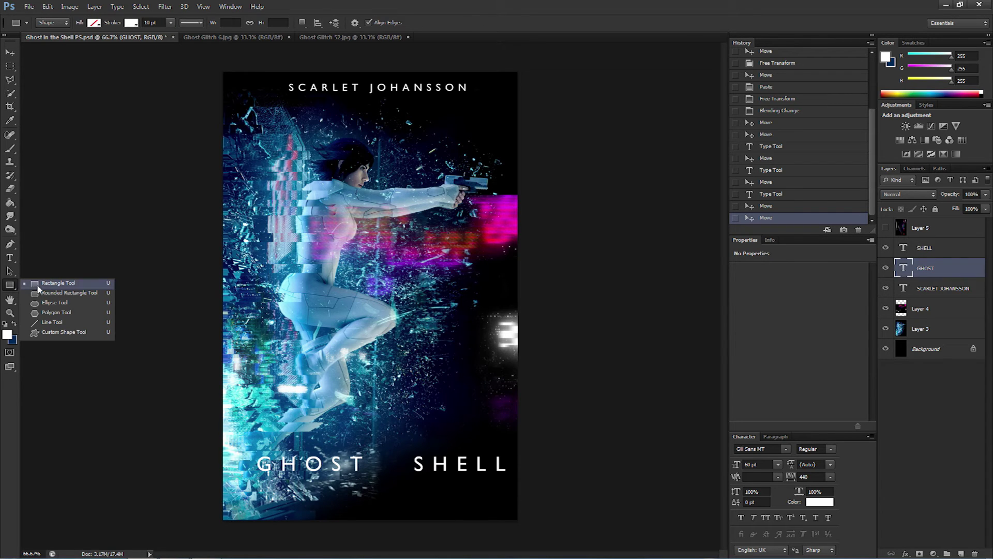
click(36, 284)
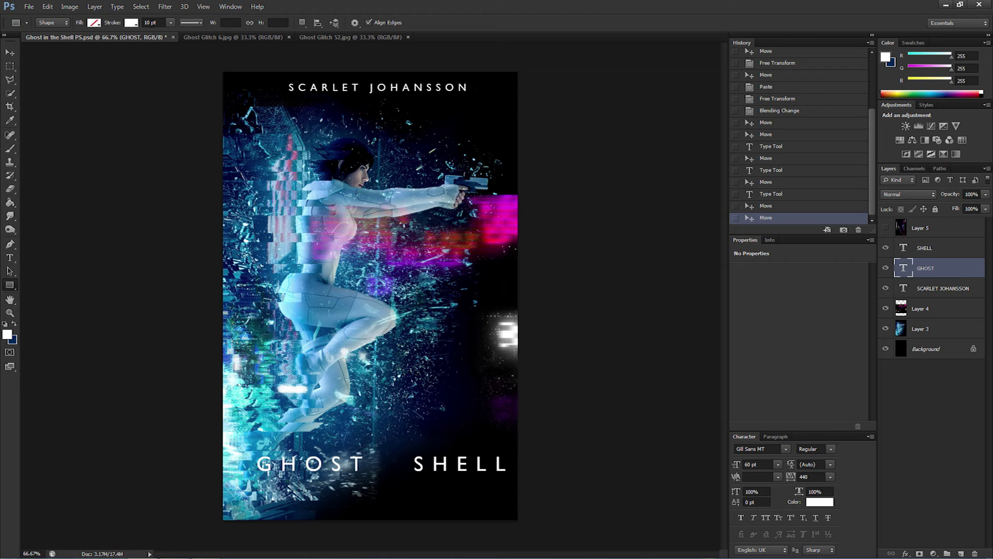
click(199, 22)
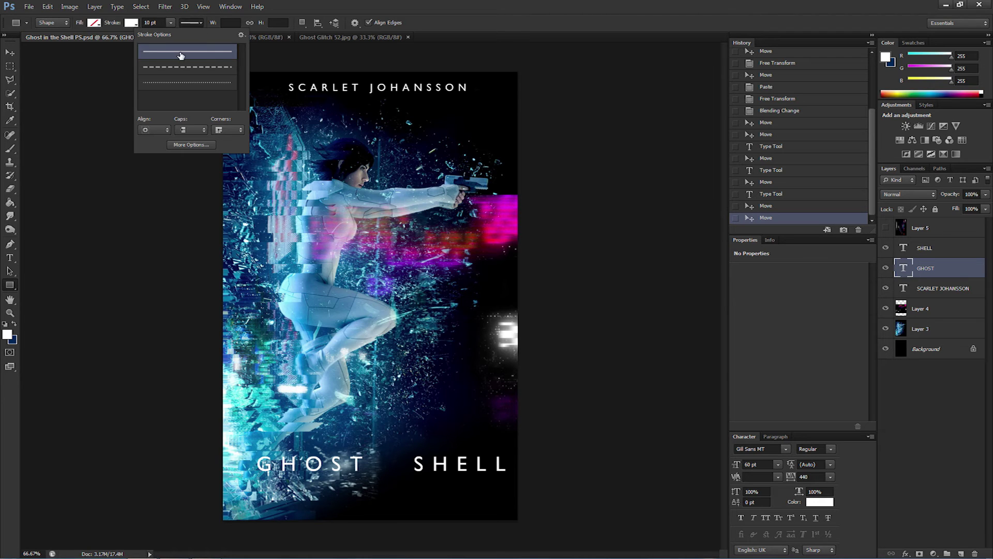
click(106, 58)
key(Escape)
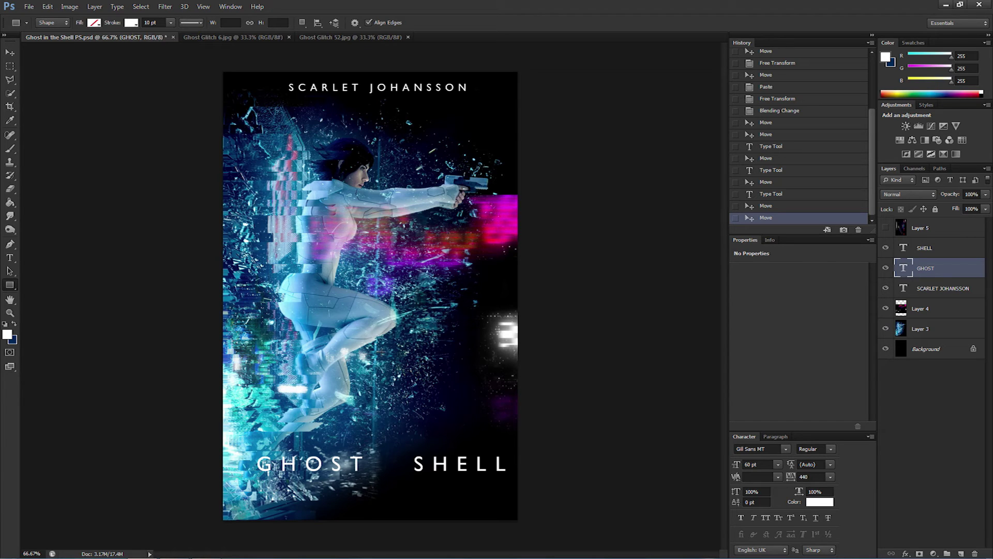
drag(376, 344, 428, 388)
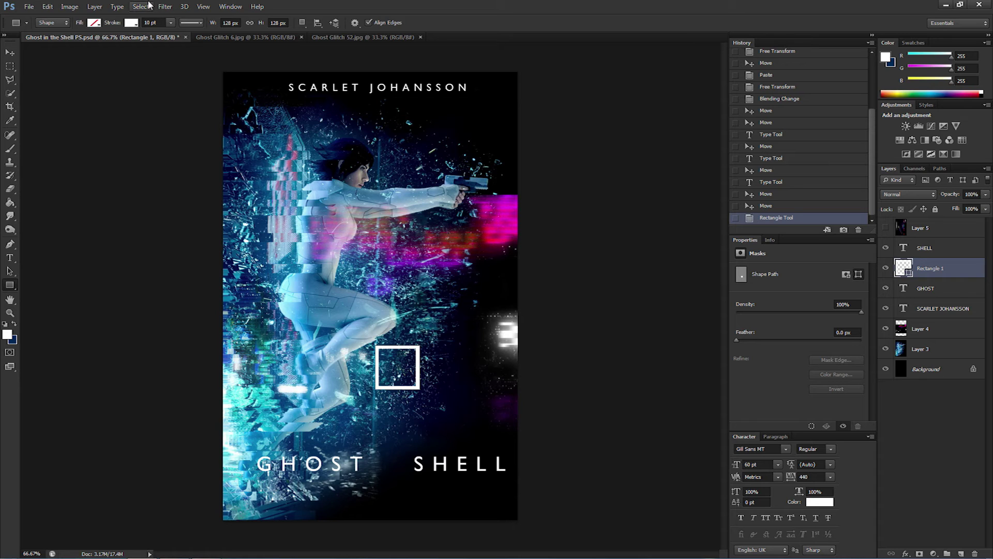
Step: Rasterize the square outline and rotate it 45° into a diamond with Free Transform
click(95, 8)
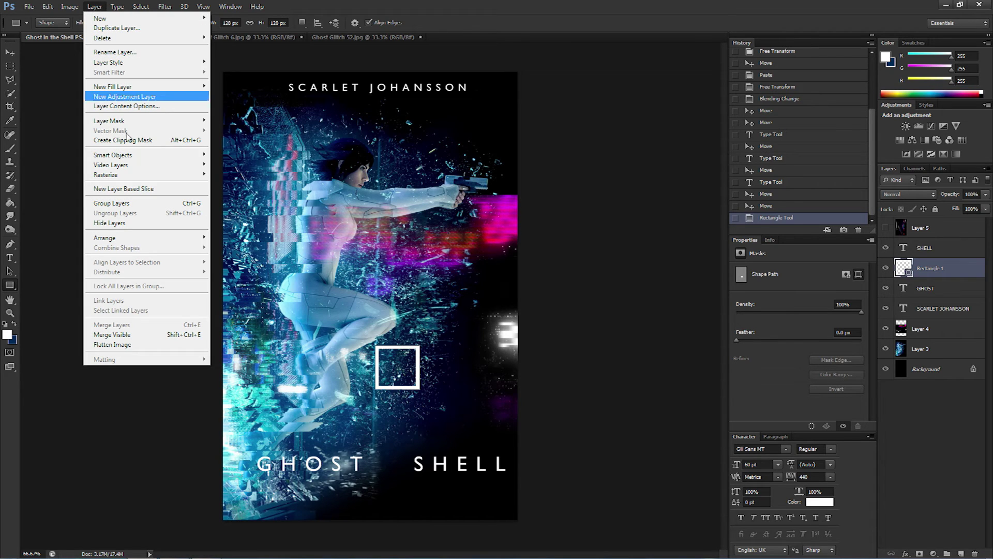
mouse_move(129, 176)
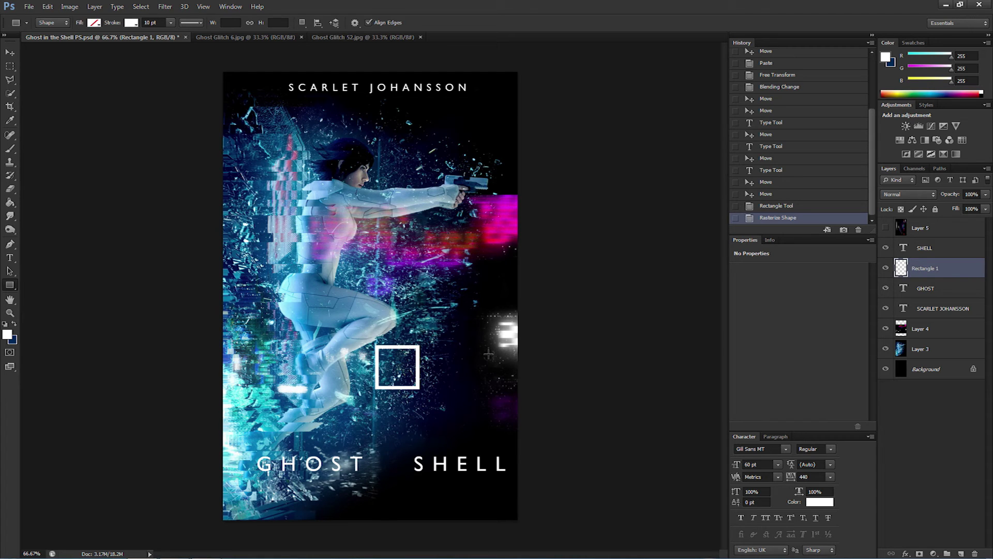
key(ctrl+t)
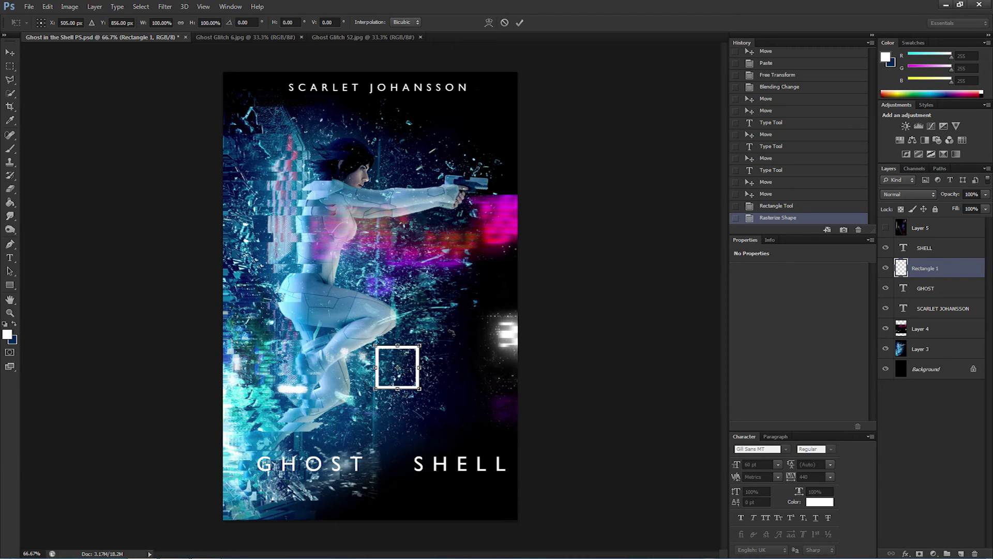
drag(452, 333, 455, 372)
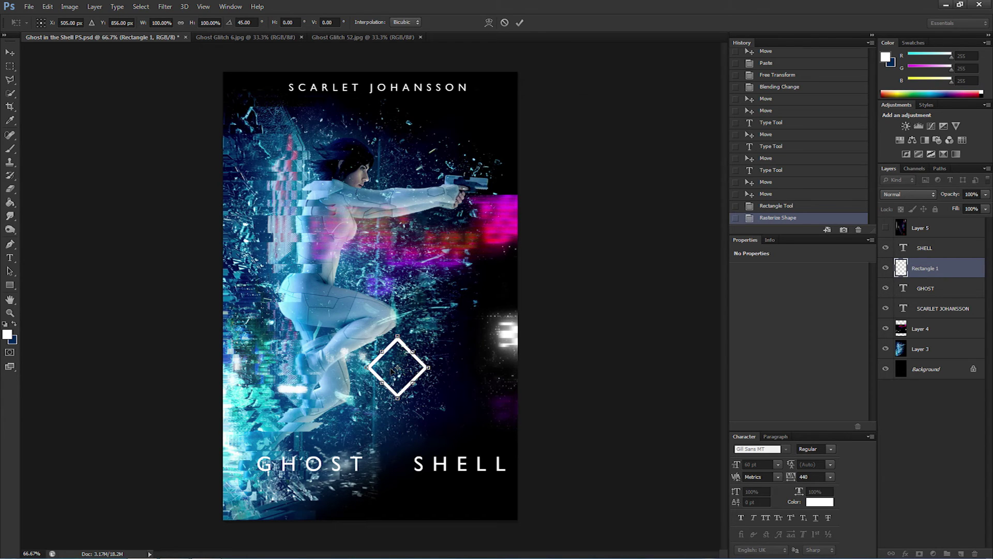
key(Return)
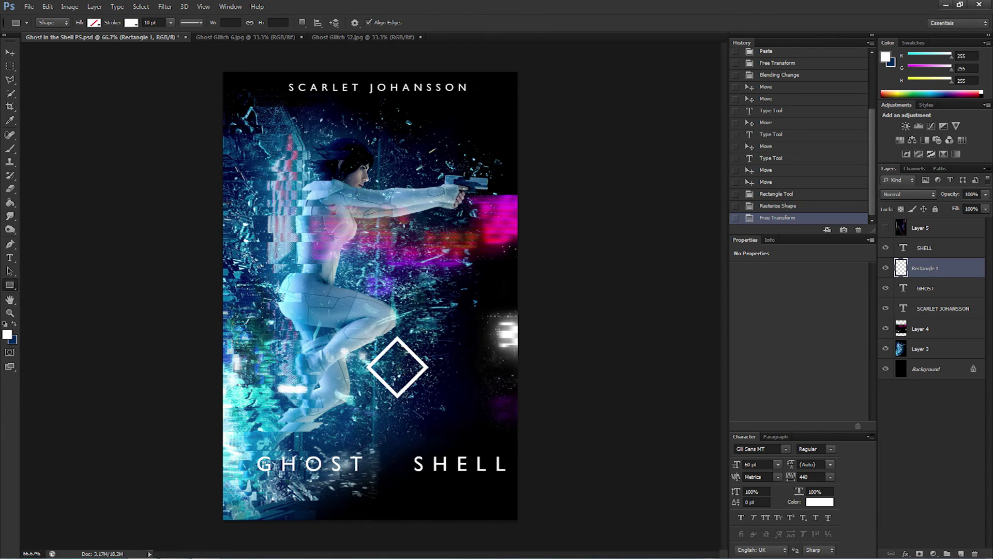
Step: Select the lower half of the diamond with the Rectangular Marquee, delete it to leave a chevron, and deselect
click(10, 67)
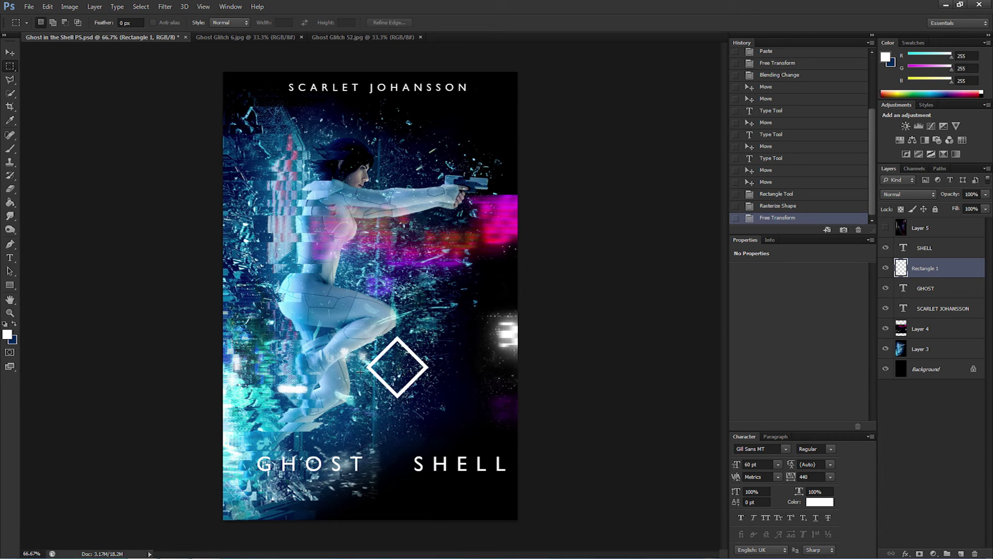
key(z)
drag(361, 372, 317, 341)
click(10, 67)
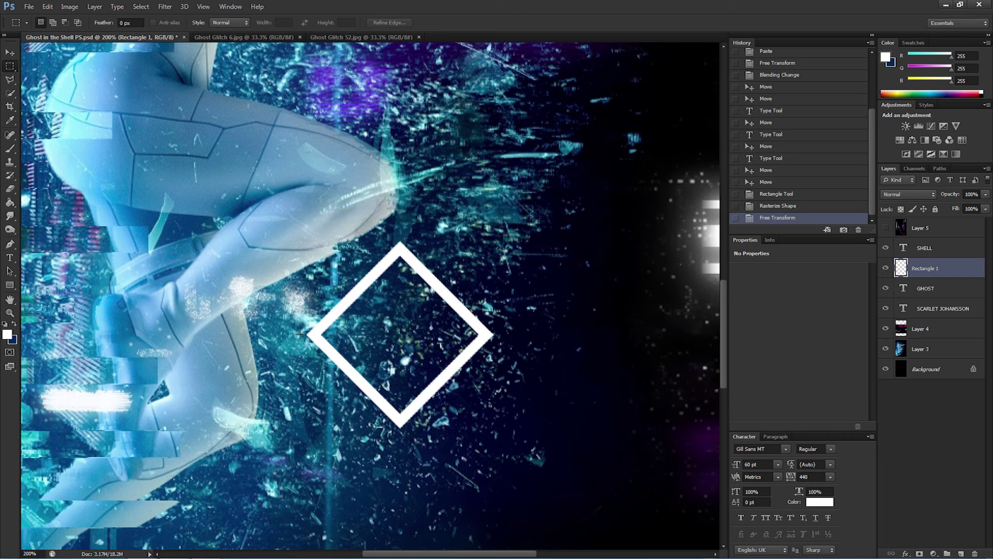
drag(301, 334, 521, 441)
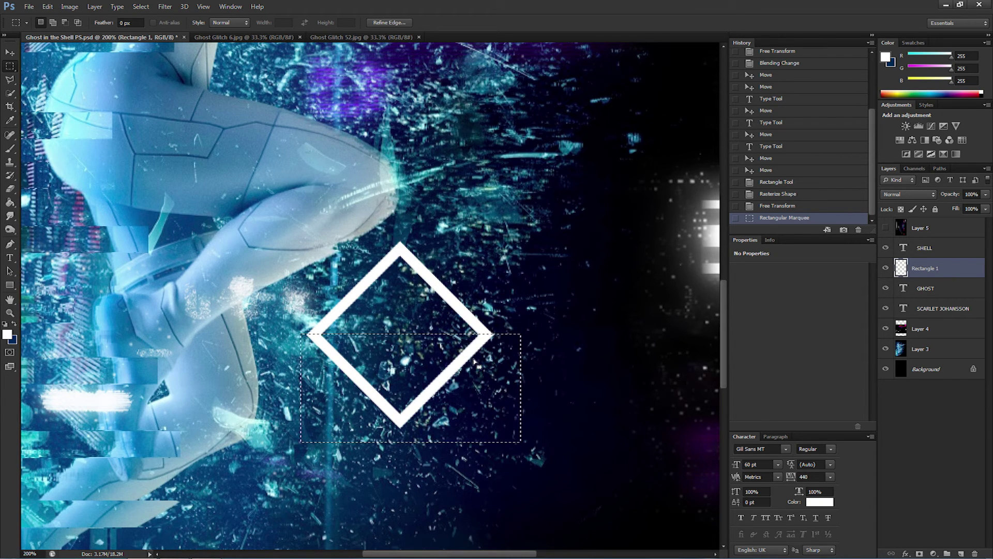
key(Delete)
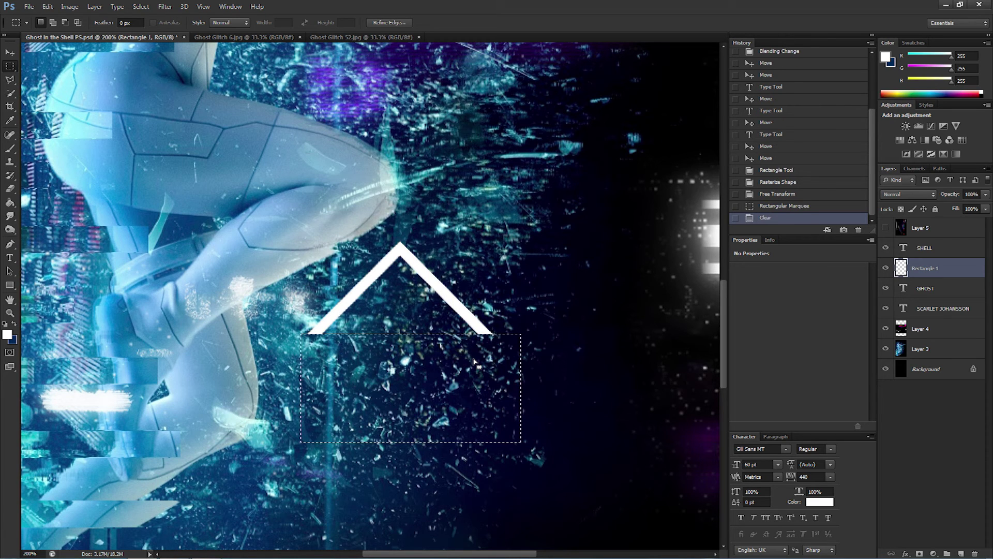
right_click(467, 362)
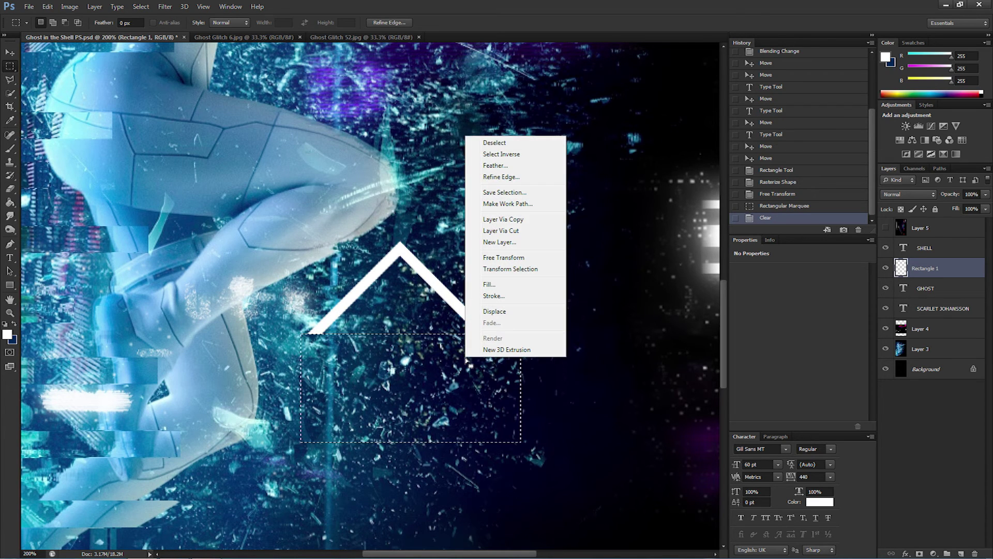
click(510, 141)
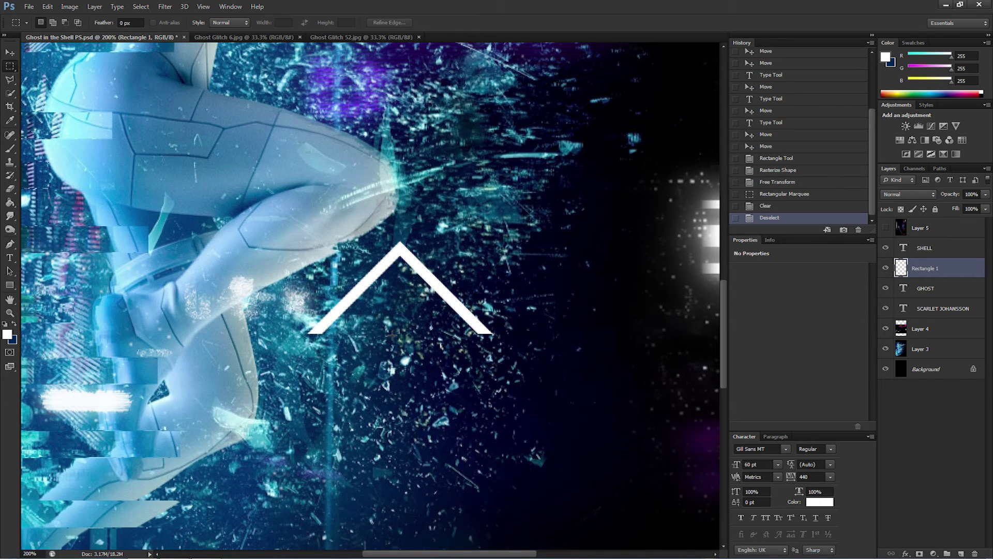
Step: Move the white chevron down into the gap between GHOST and SHELL
key(z)
alt+click(405, 269)
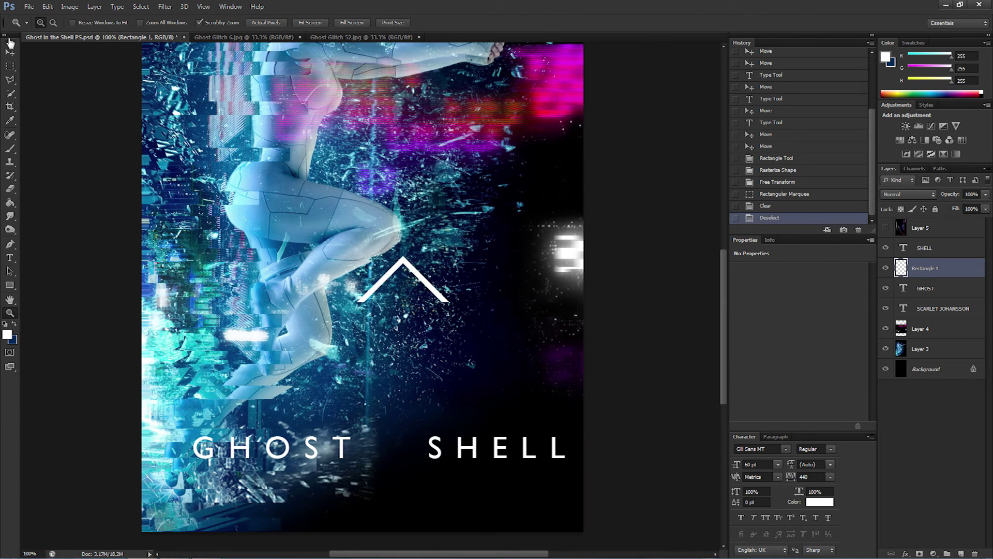
key(v)
drag(404, 273, 387, 418)
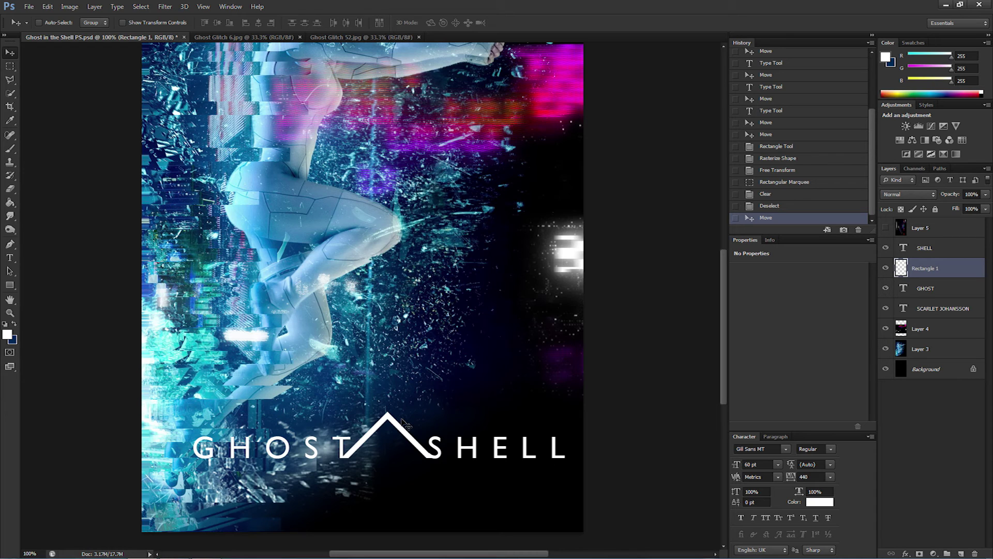
Step: Free Transform the chevron to about 73% width and 130% height so it fits between the two title words
key(ctrl+t)
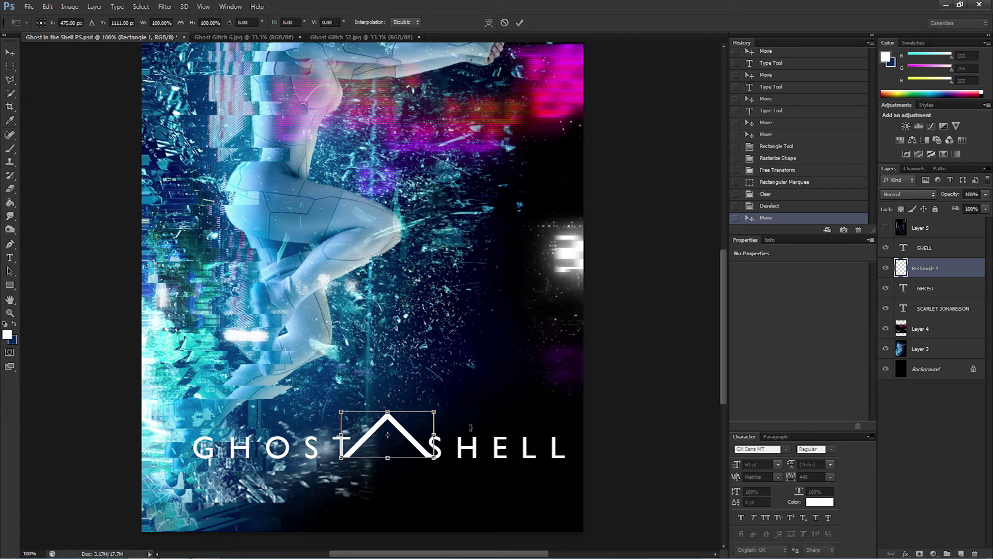
drag(434, 434, 407, 426)
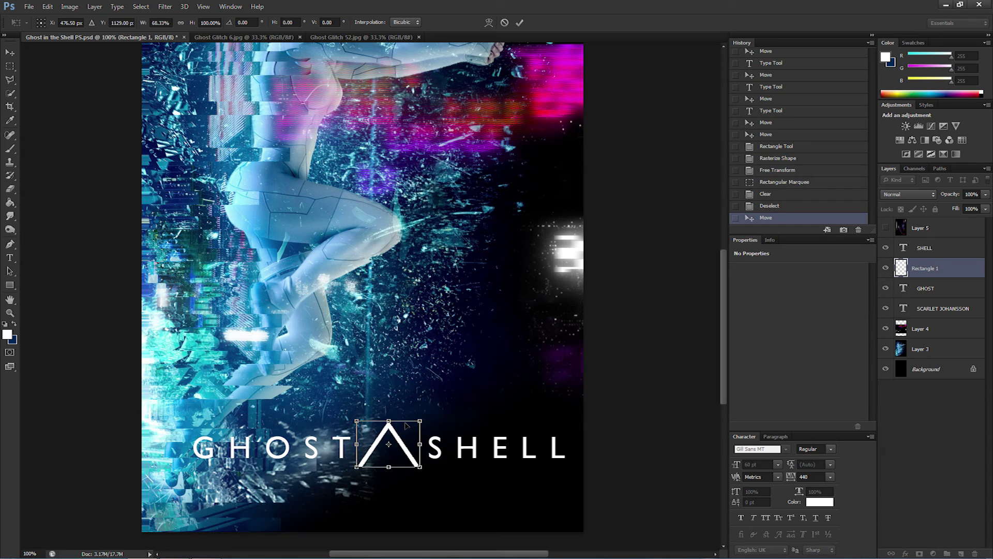
drag(389, 469, 413, 450)
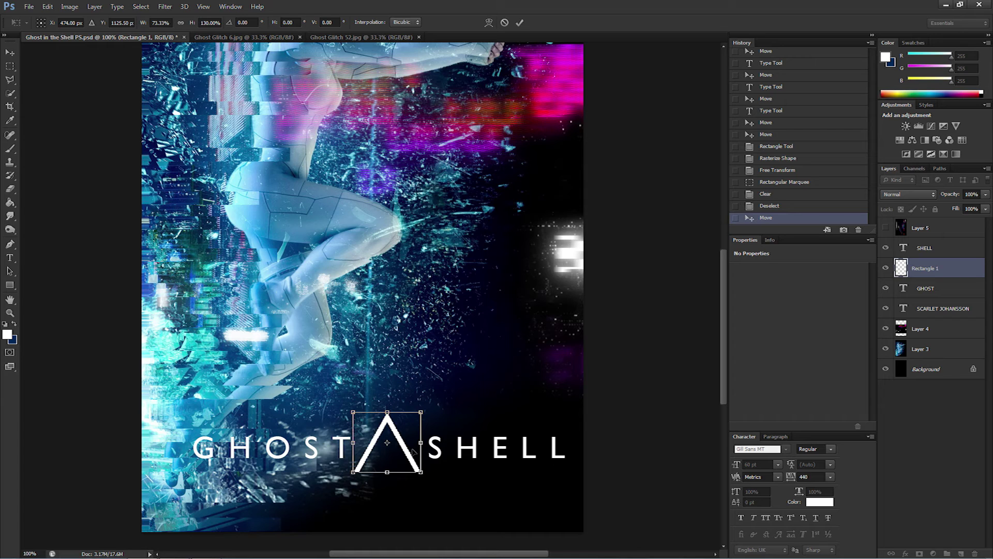
key(Return)
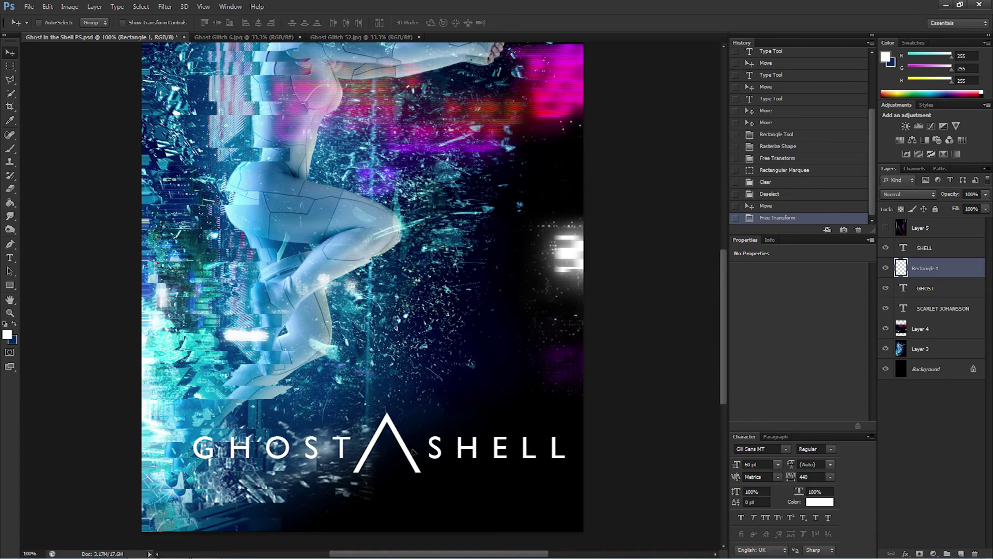
Step: On a new layer, marquee a strip about 6.28 by 0.32 cm across the chevron's feet, fill it white and deselect
key(z)
drag(386, 458, 388, 466)
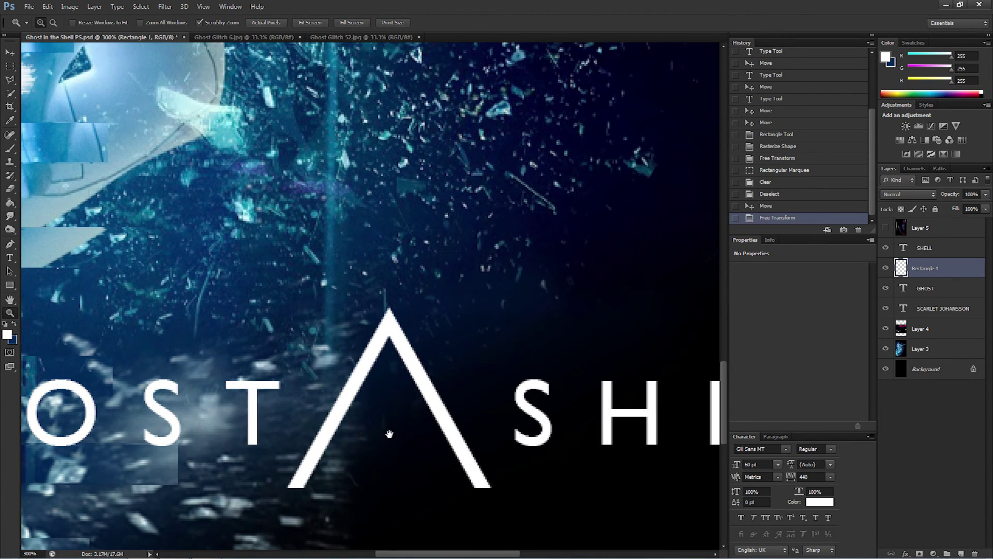
scroll(388, 433, down, 2)
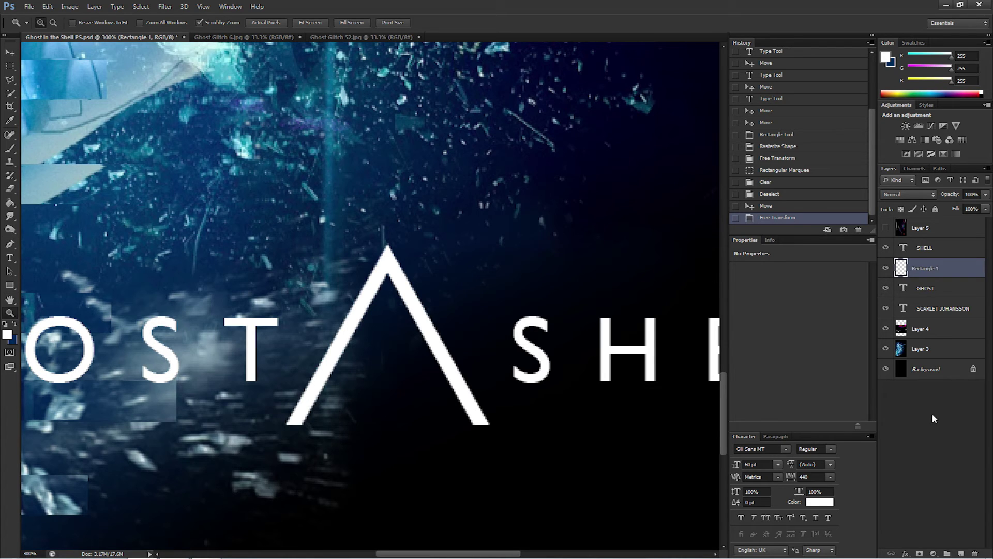
click(961, 553)
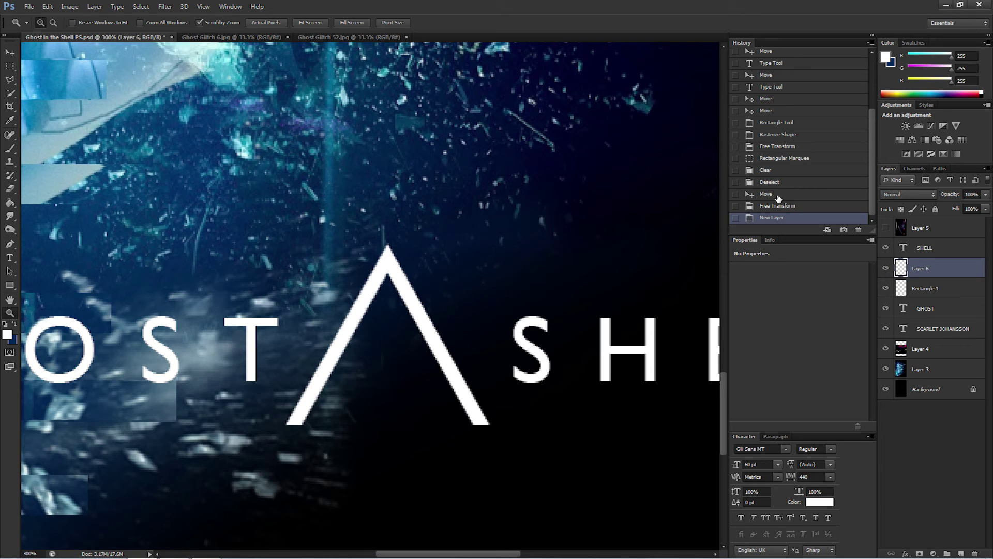
key(m)
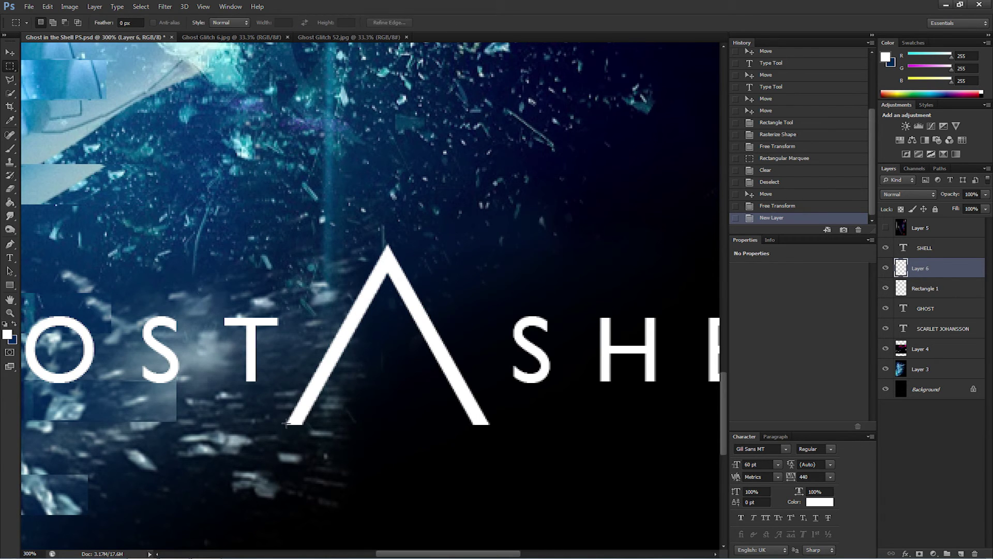
drag(358, 431, 557, 425)
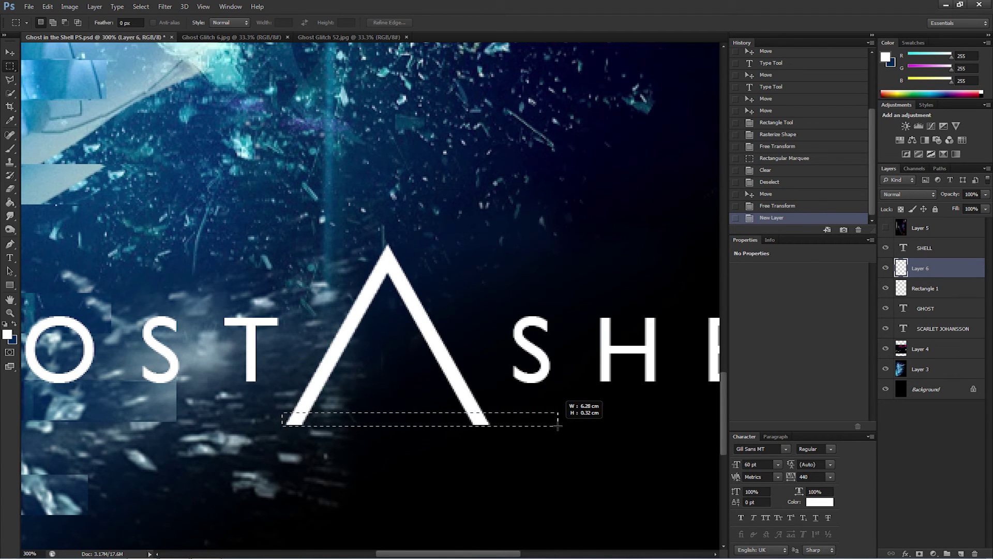
drag(558, 426, 558, 426)
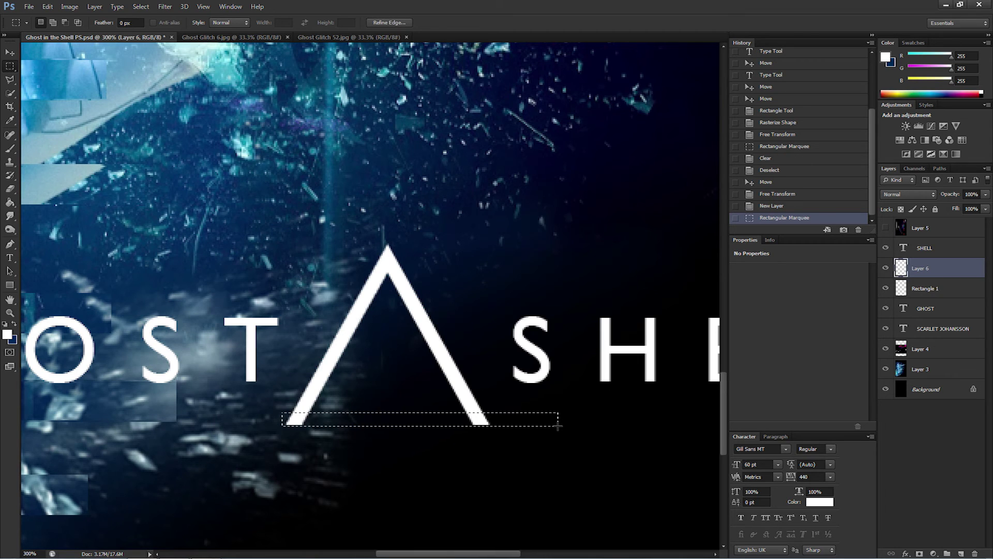
click(10, 203)
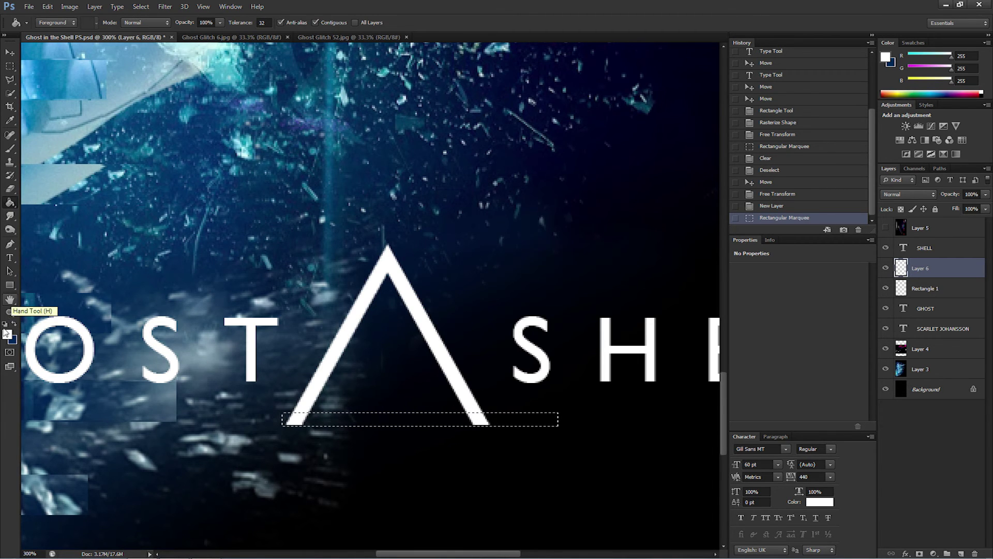
click(348, 422)
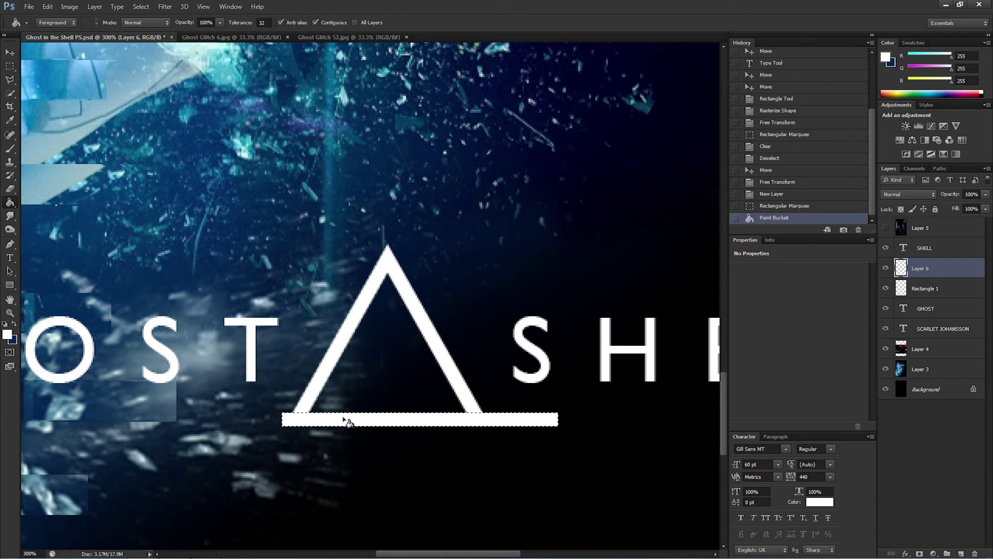
key(m)
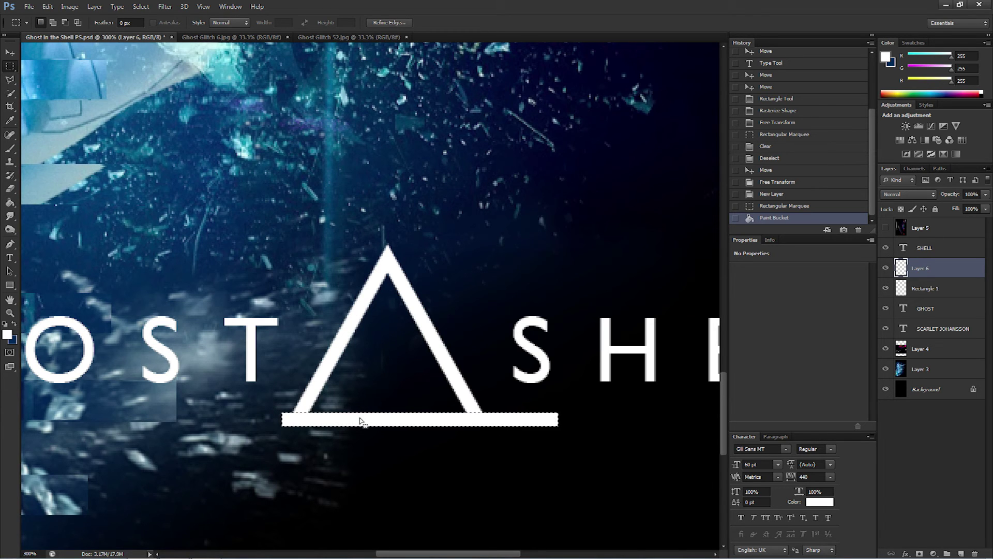
right_click(361, 420)
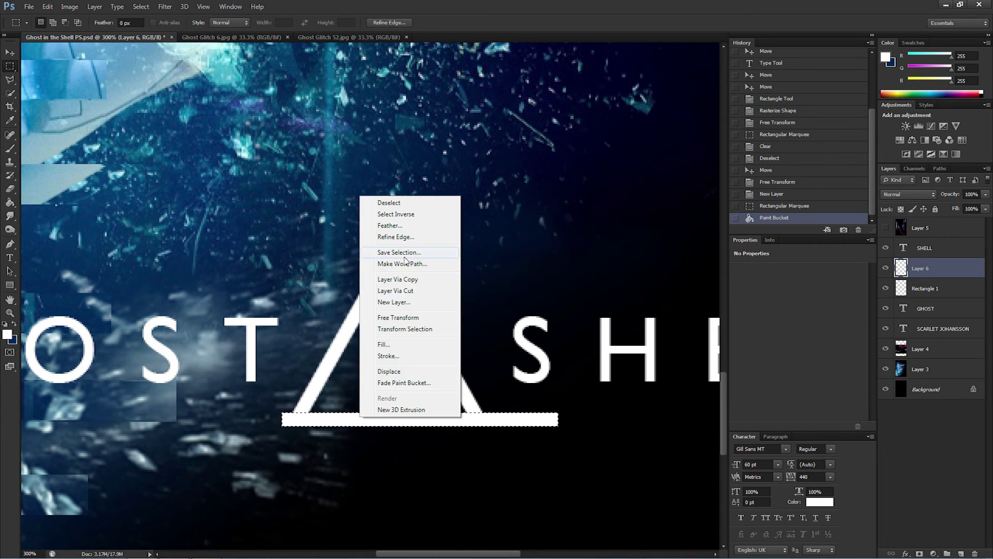
click(395, 204)
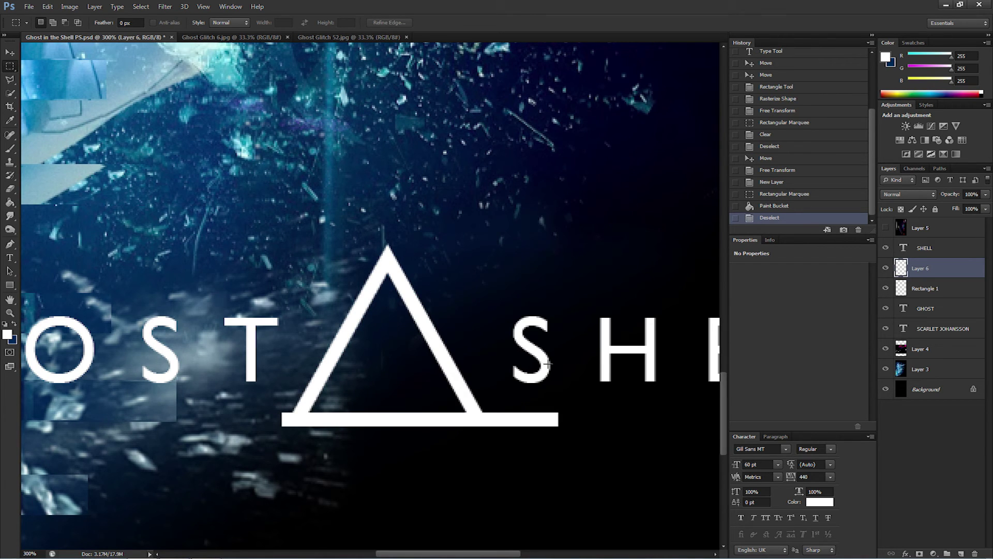
Step: Select the bar's overhang beside SHELL with the Polygonal Lasso along the chevron's outer edge, delete it and deselect
click(12, 82)
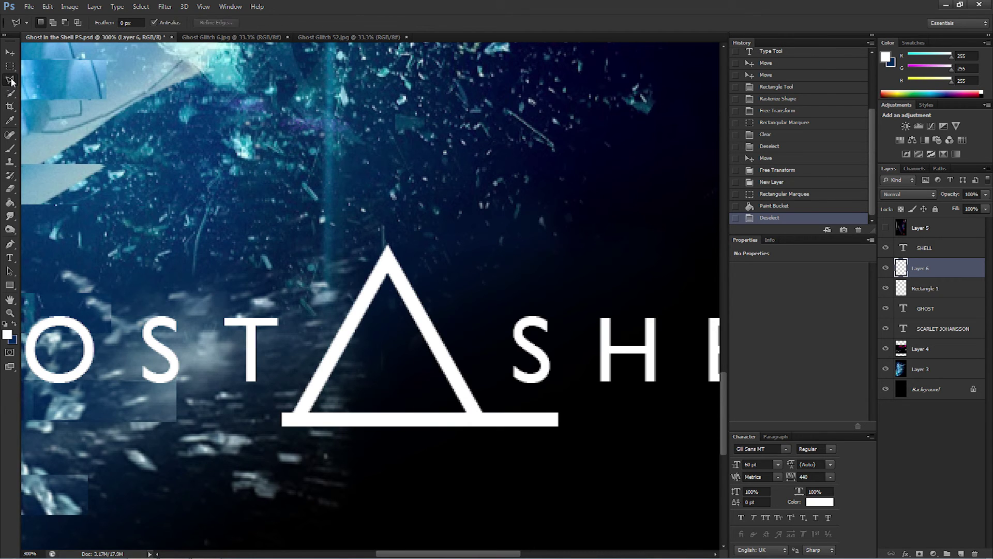
right_click(11, 82)
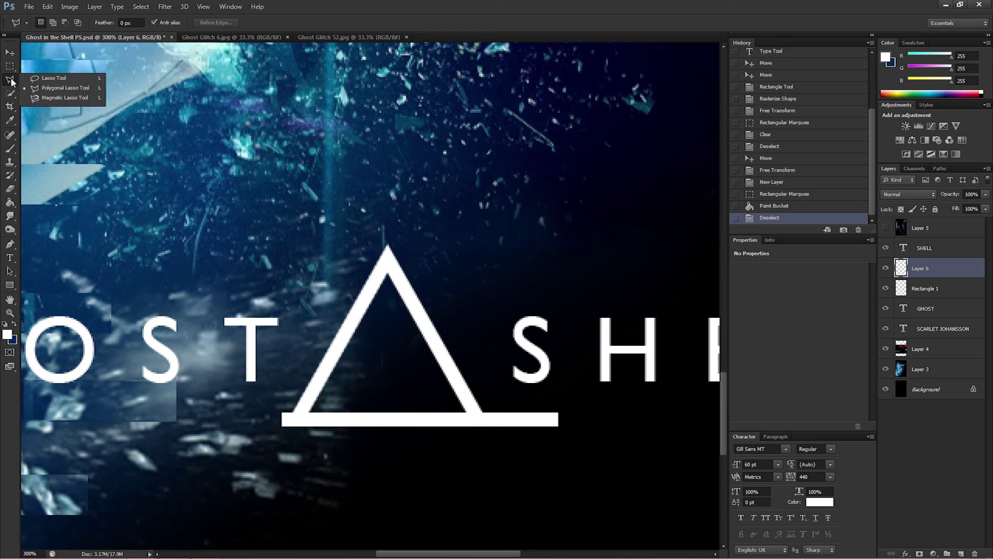
click(62, 91)
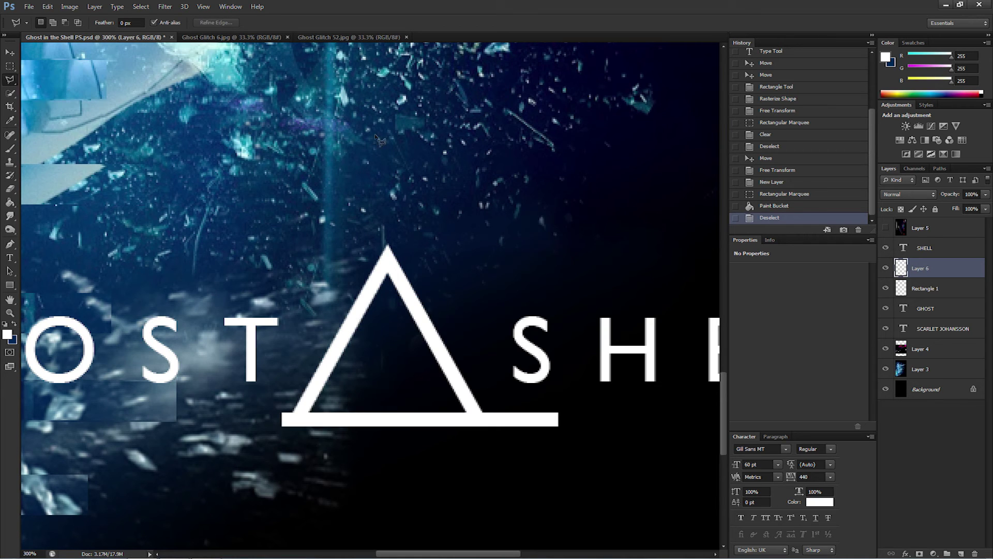
click(389, 245)
click(480, 234)
click(525, 486)
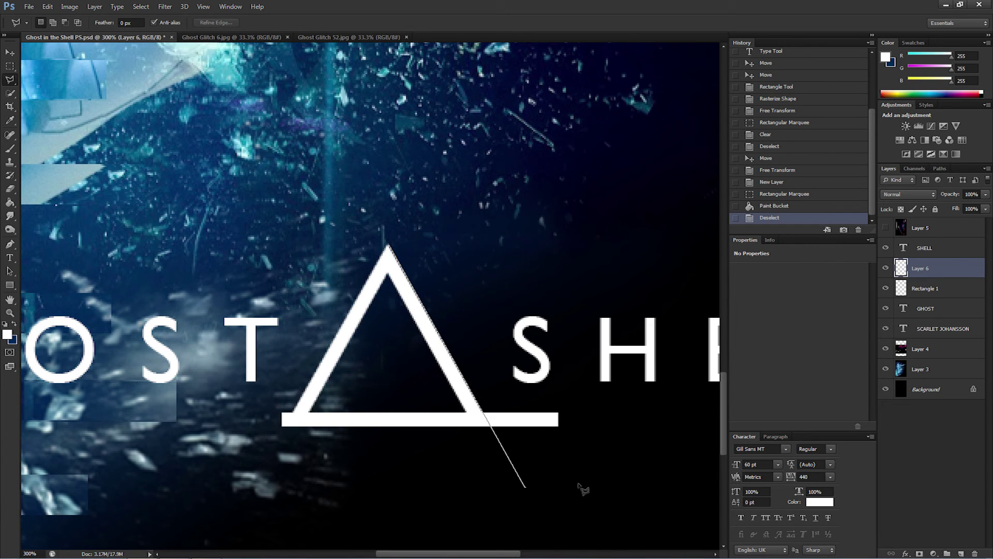
click(628, 453)
click(593, 365)
click(468, 239)
click(415, 211)
click(388, 246)
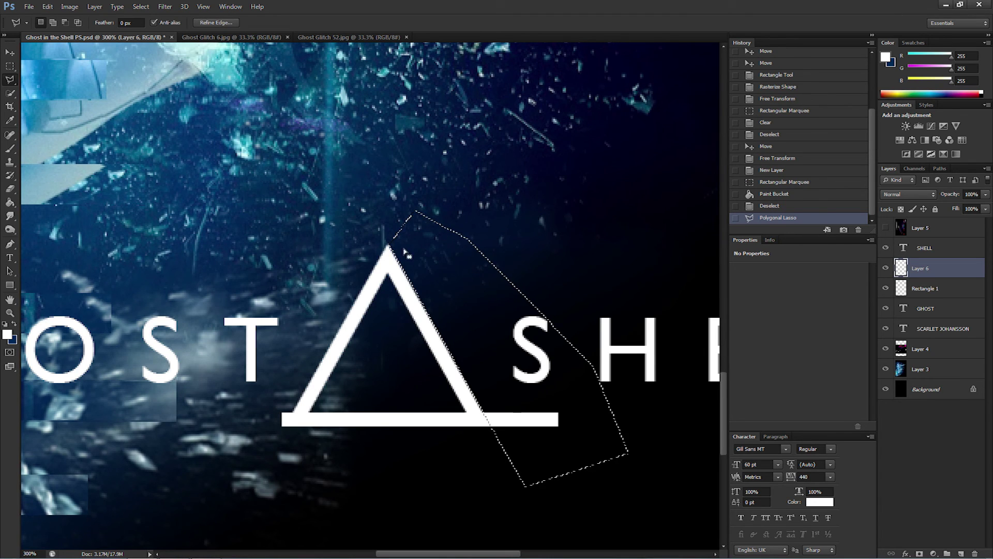
key(Delete)
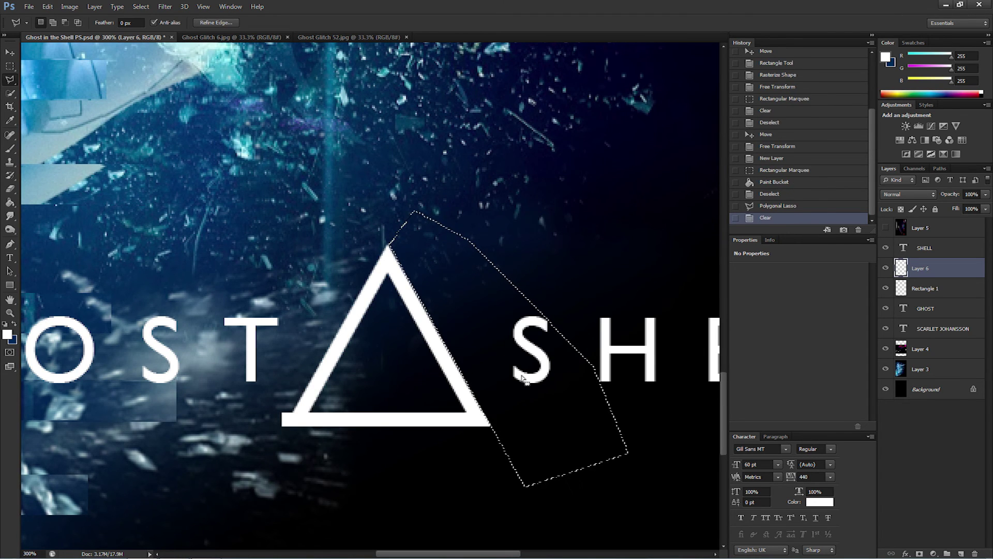
key(ctrl+d)
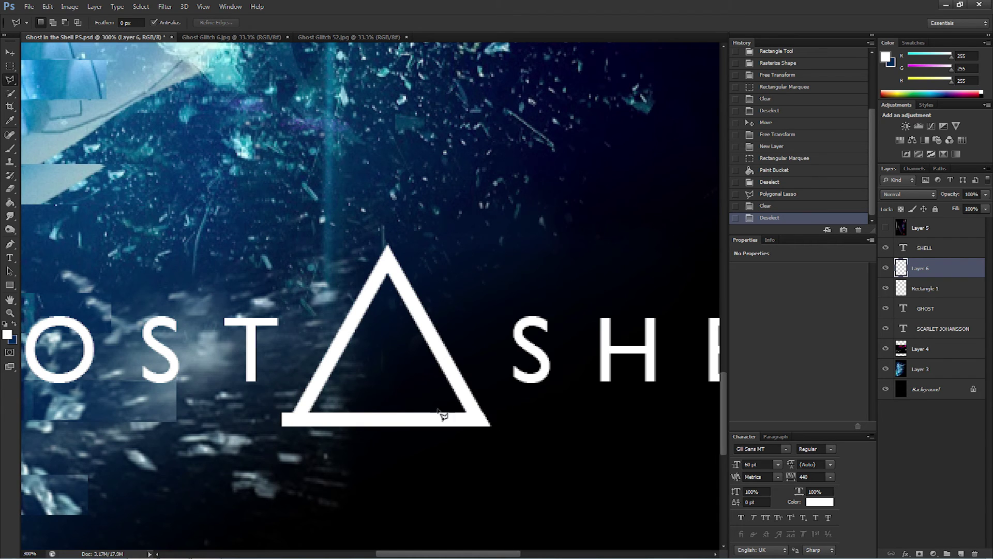
Step: Trim the bar's overhang on the GHOST side along the chevron's outer edge with the Polygonal Lasso, and deselect
click(387, 248)
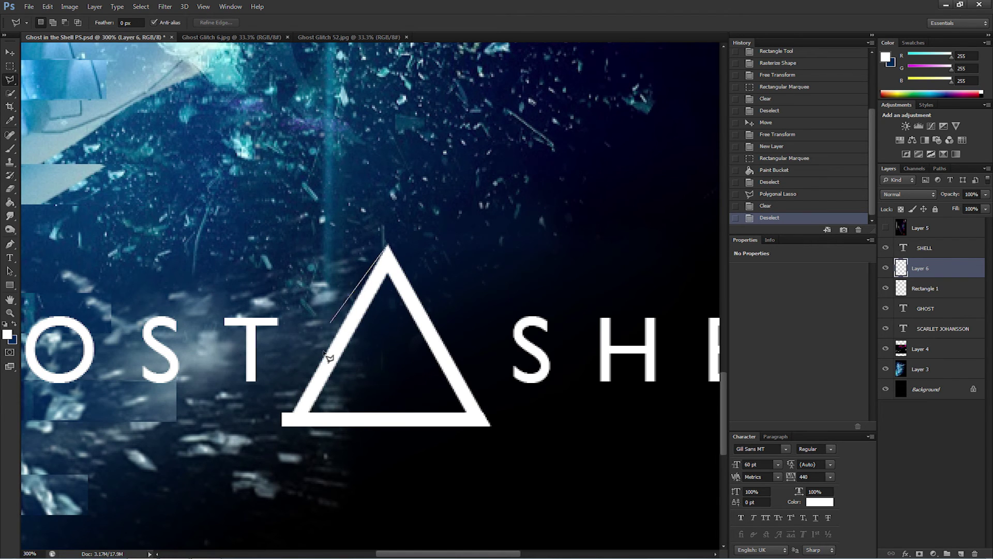
click(274, 446)
click(243, 425)
click(279, 357)
click(387, 248)
key(Delete)
key(ctrl+d)
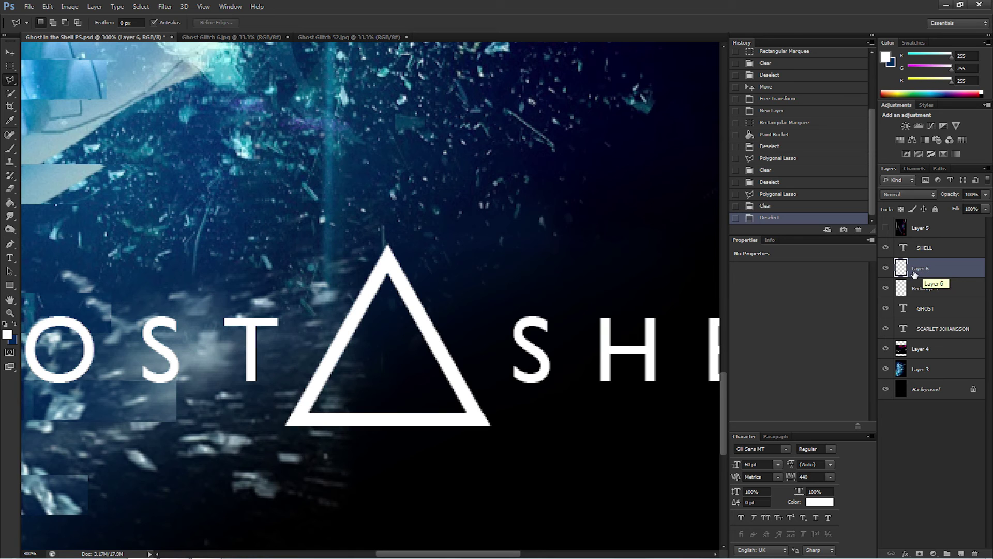
Step: Merge the bar and chevron layers into one layer and rename it Tri
shift+click(921, 288)
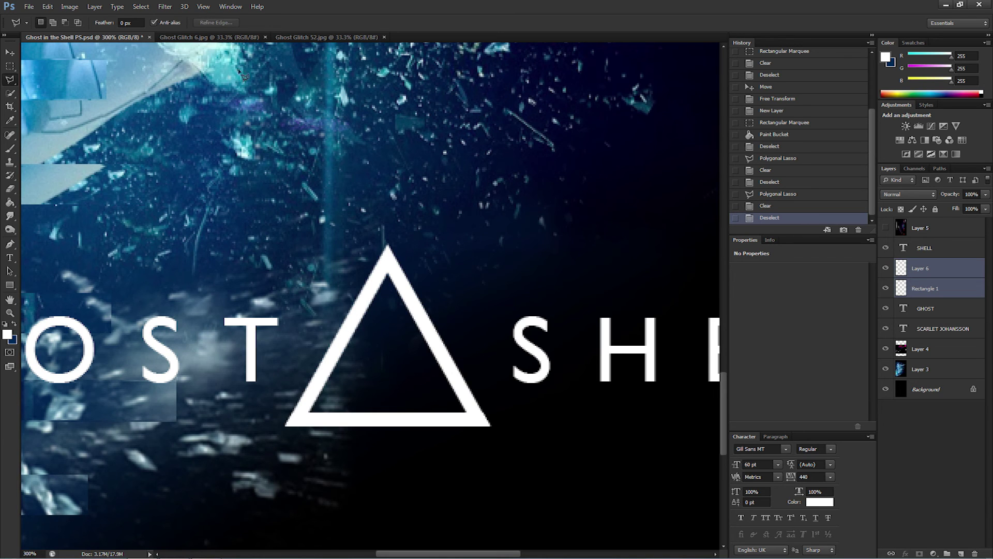
click(95, 7)
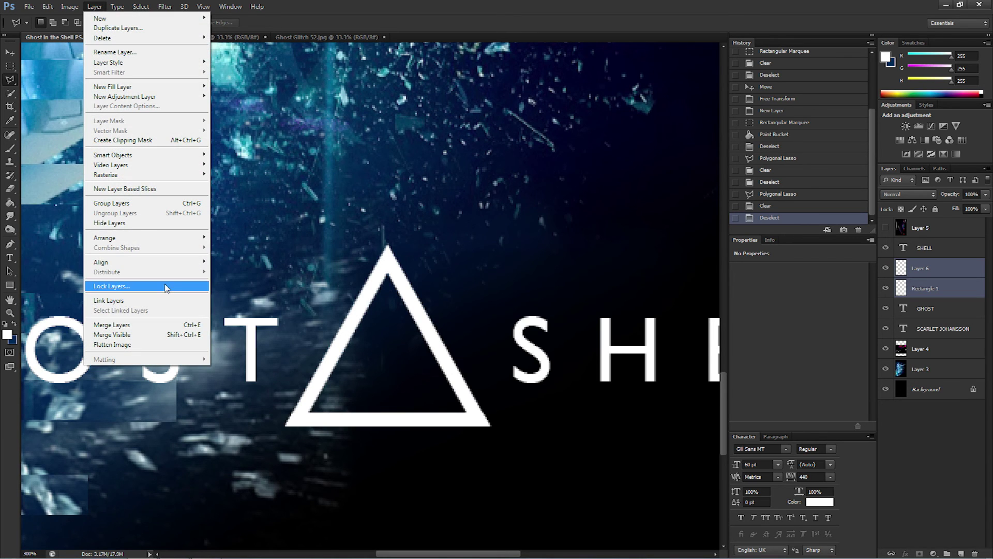
click(129, 325)
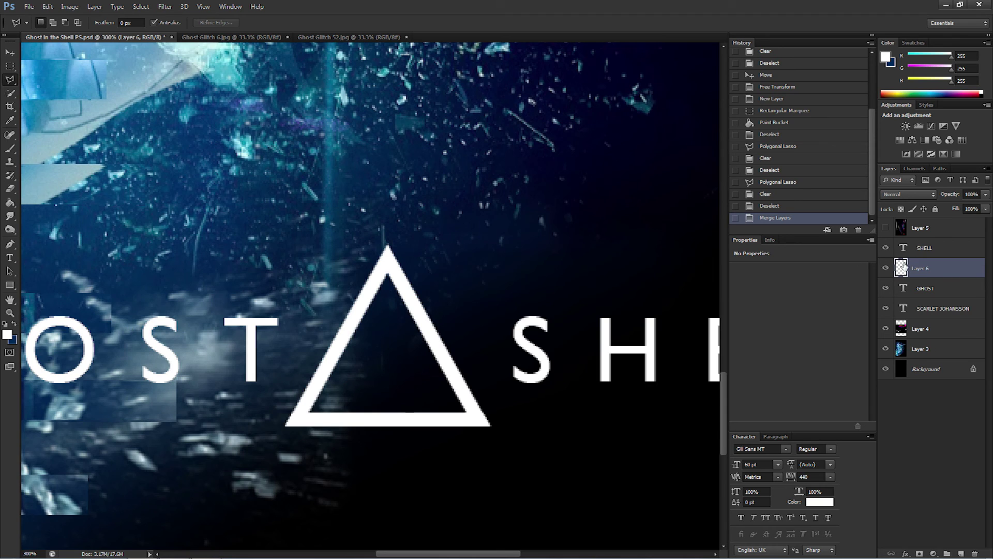
double_click(923, 269)
text(Tri)
click(654, 247)
double_click(411, 322)
Step: Draw a text box around the triangle between GHOST and SHELL, and enter IN THE on two lines at 10 pt
key(z)
alt+click(545, 273)
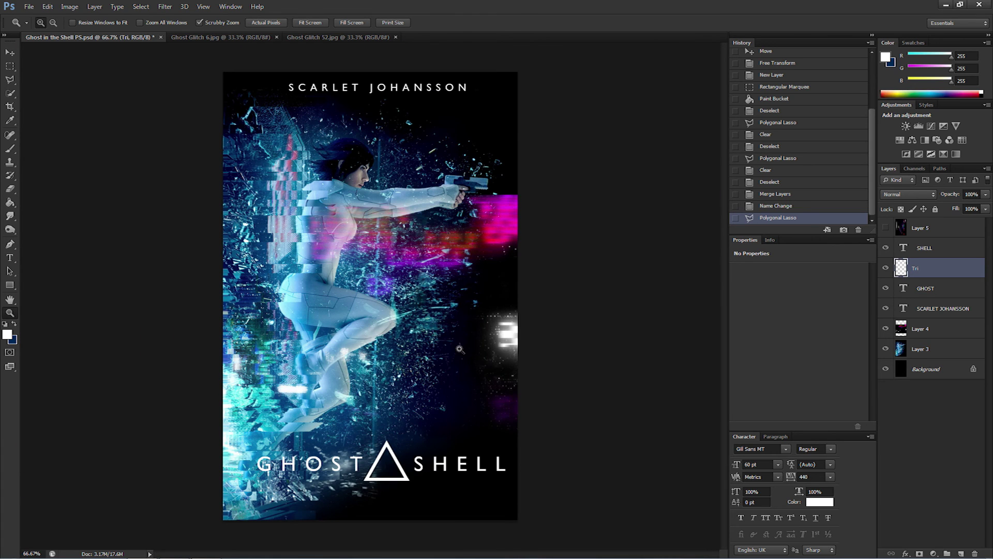
click(387, 468)
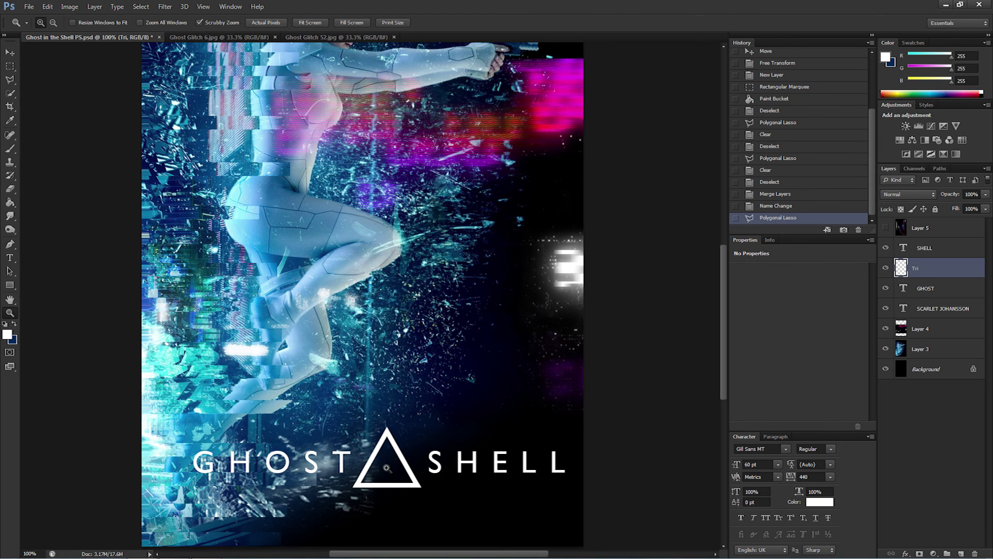
click(11, 258)
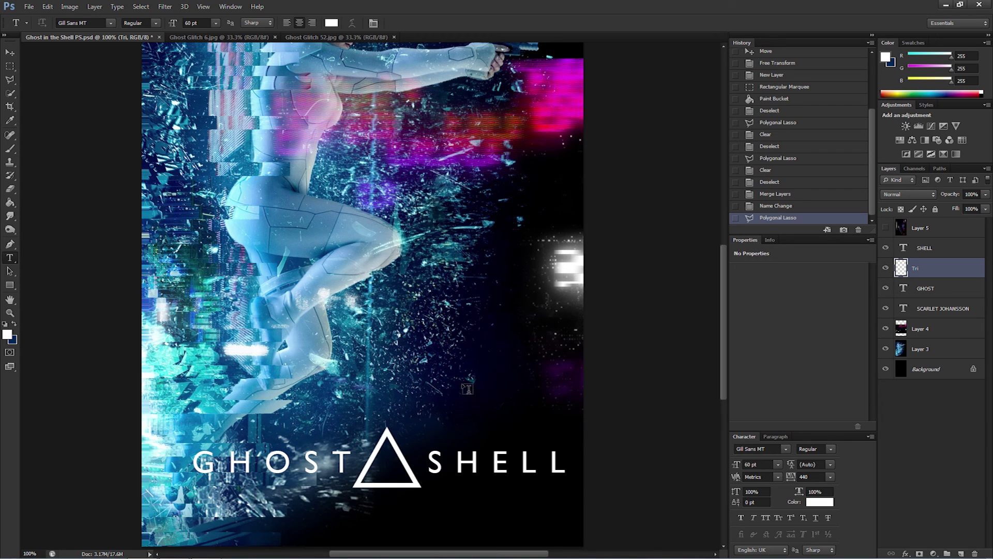
drag(355, 431, 426, 495)
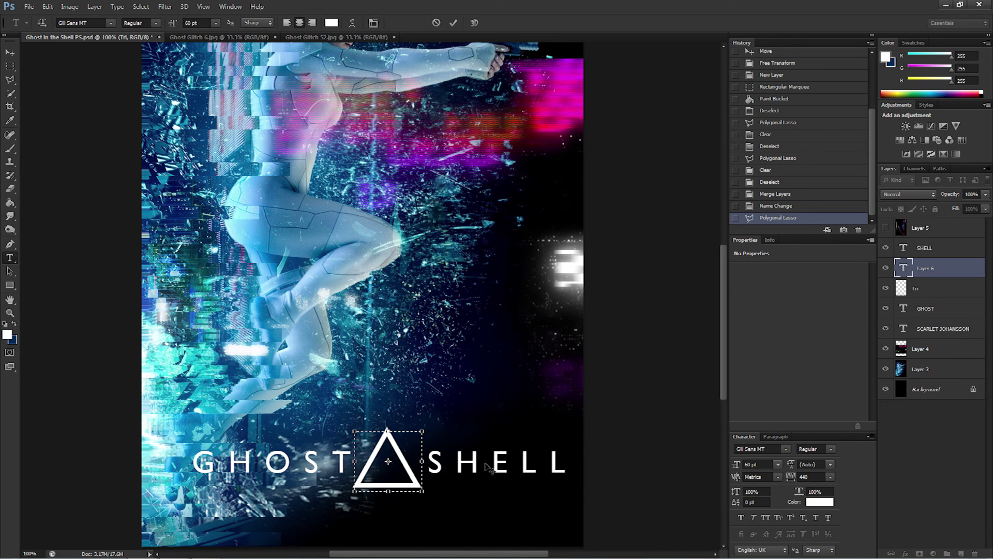
click(216, 23)
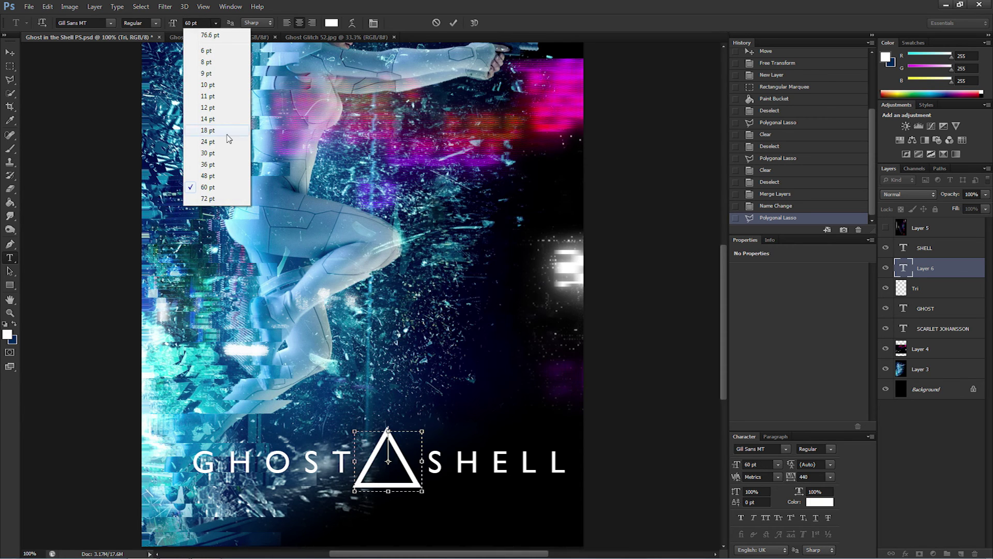
click(216, 89)
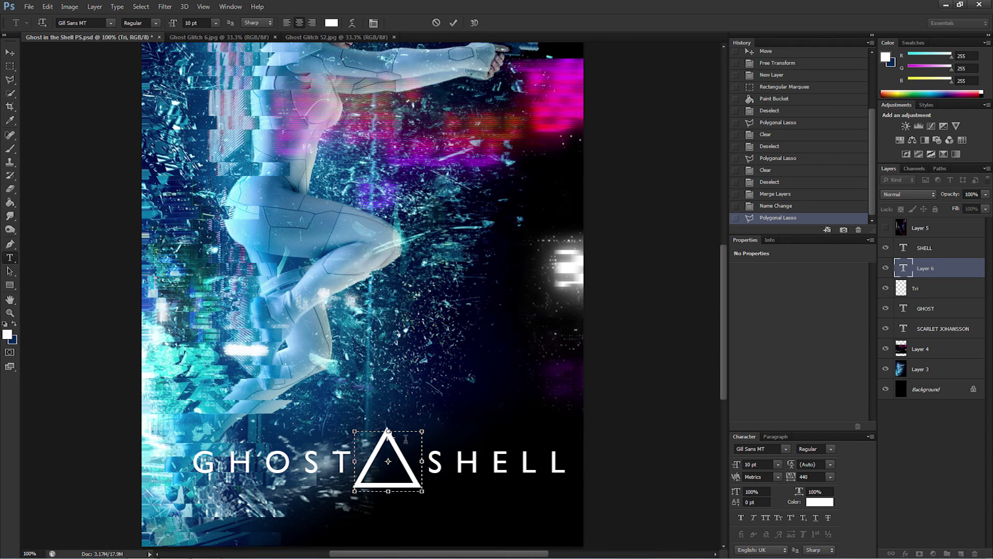
Step: Increase the font size of the IN THE text to 18 pt
drag(405, 439, 382, 439)
click(214, 22)
click(227, 107)
click(218, 23)
click(219, 132)
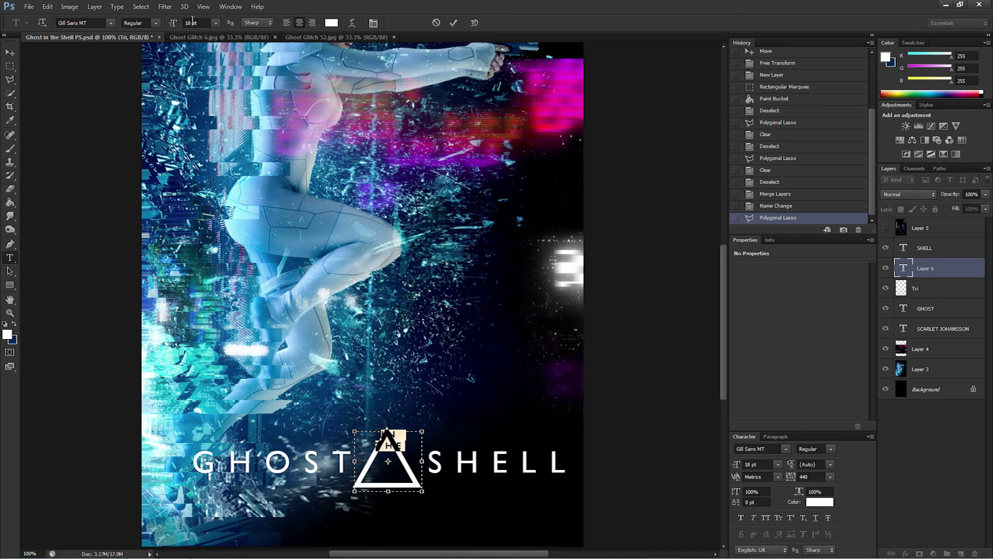
Step: Move the IN THE text down so it sits centred inside the triangle
click(10, 53)
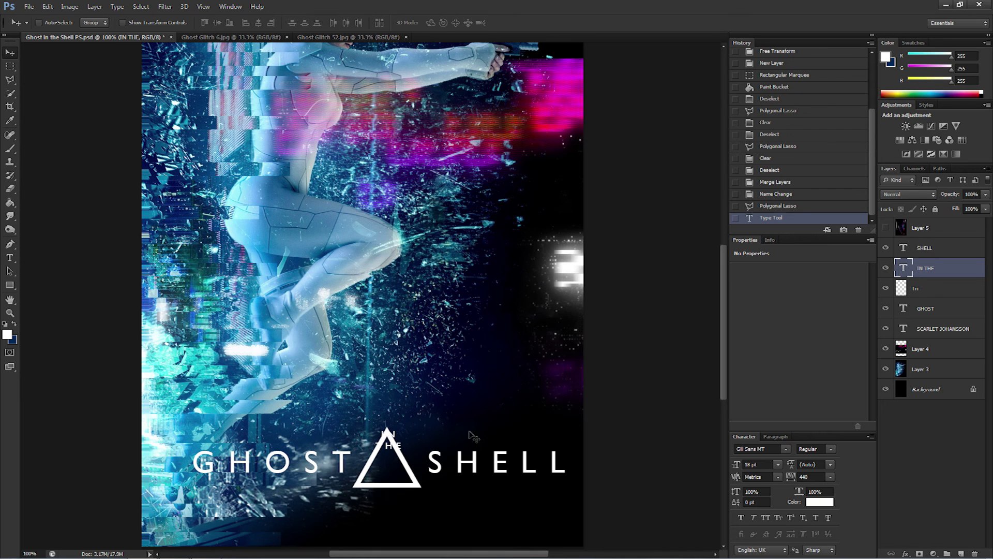
drag(401, 450, 391, 470)
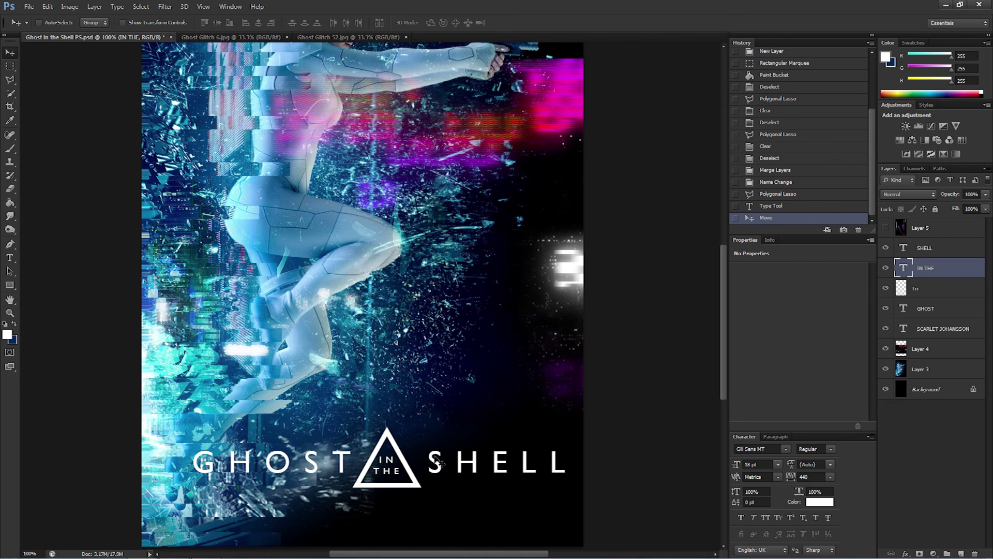
key(z)
alt+click(424, 409)
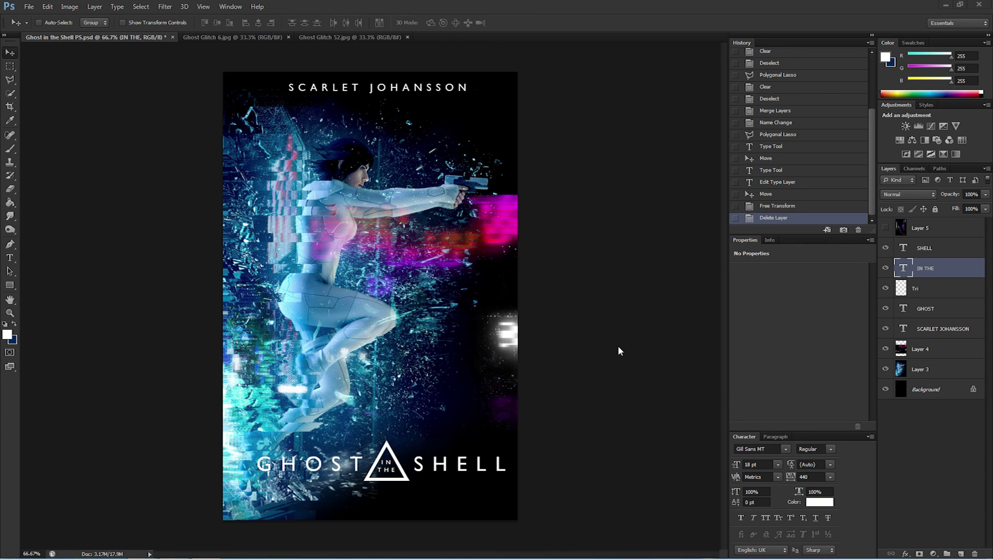
Step: Save the poster to the Desktop as a new Photoshop PSD file named Ghost in the Shell V1
click(29, 7)
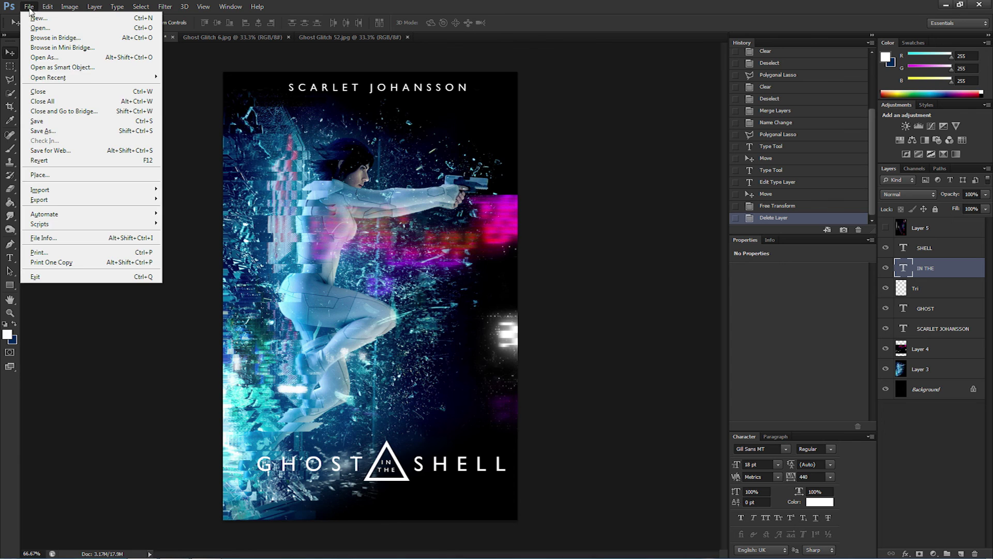
click(50, 132)
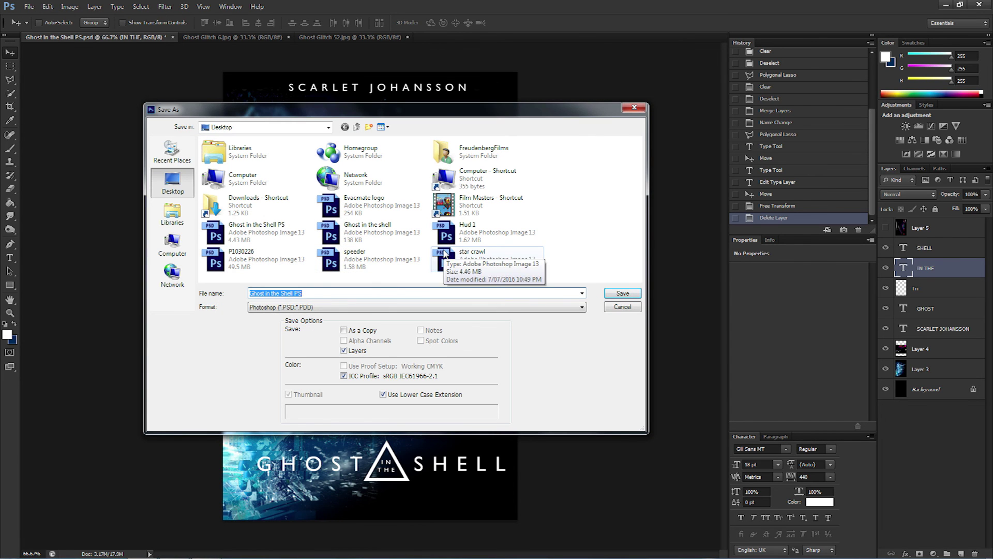
click(307, 295)
drag(308, 294, 296, 294)
key(BackSpace)
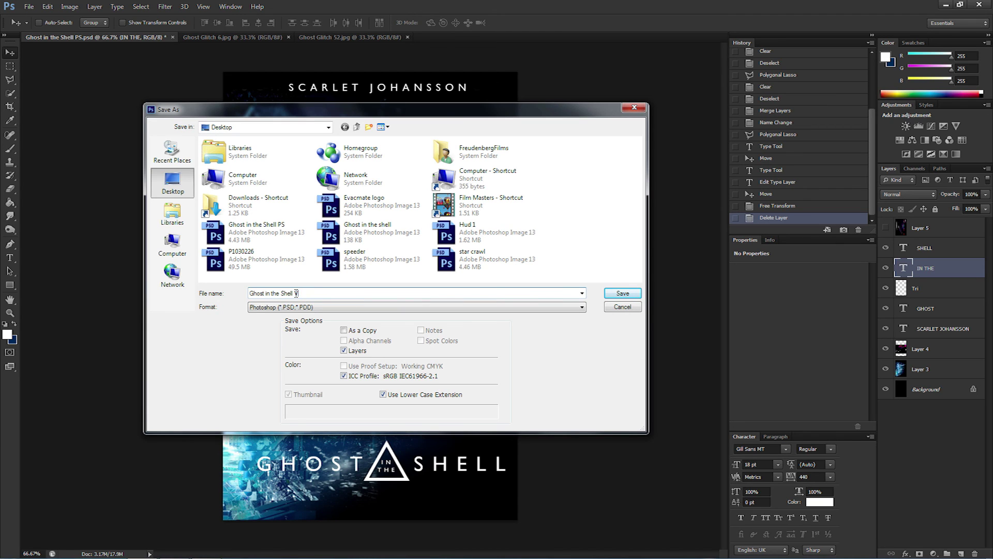
click(262, 309)
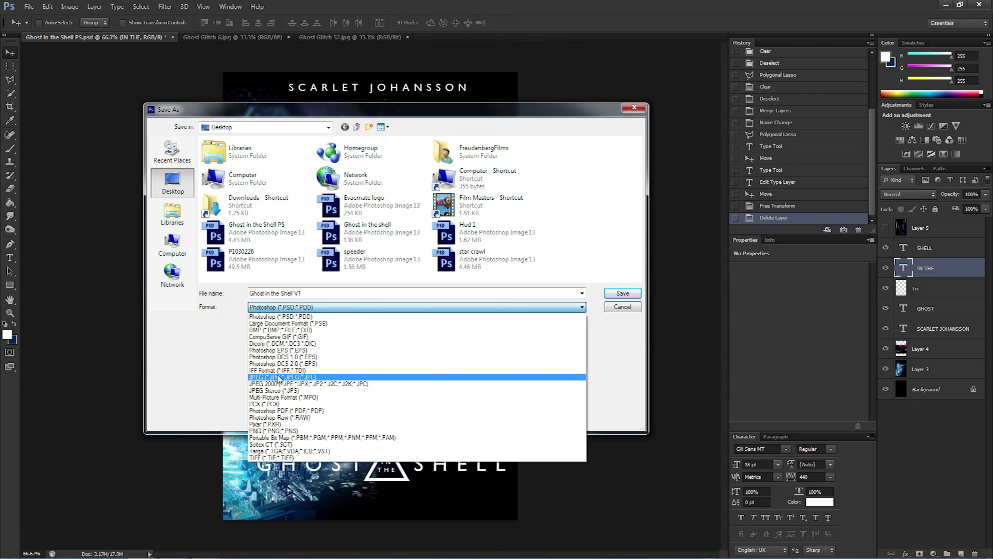
click(615, 346)
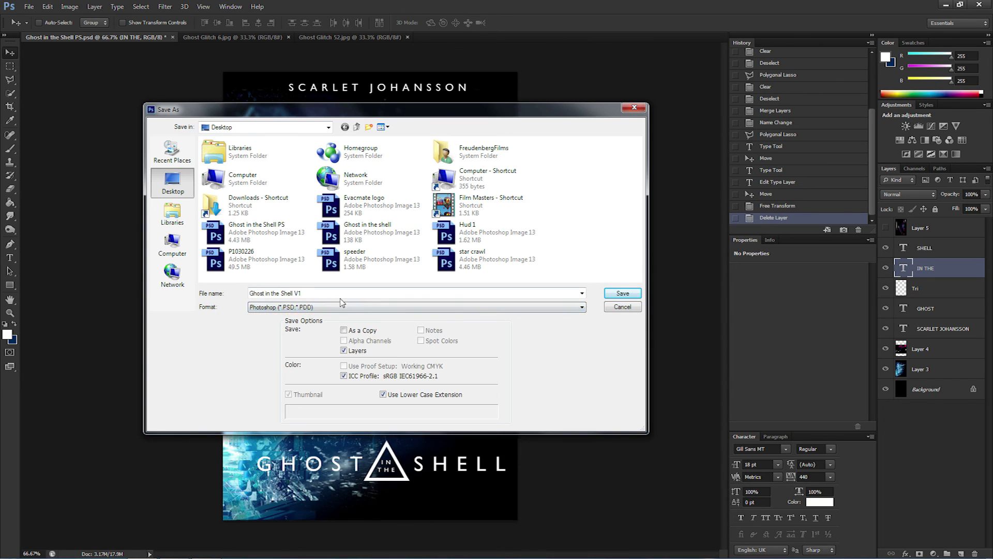
click(623, 294)
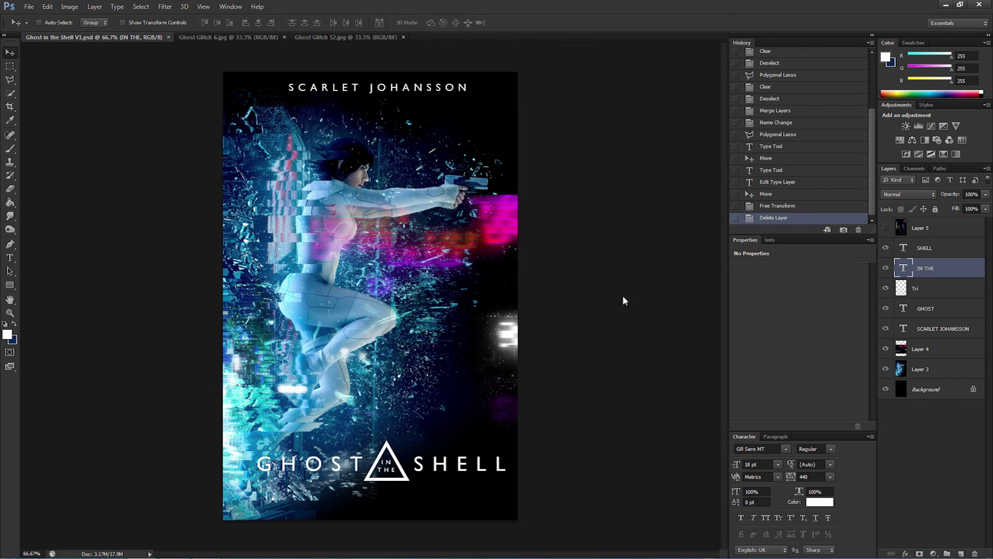